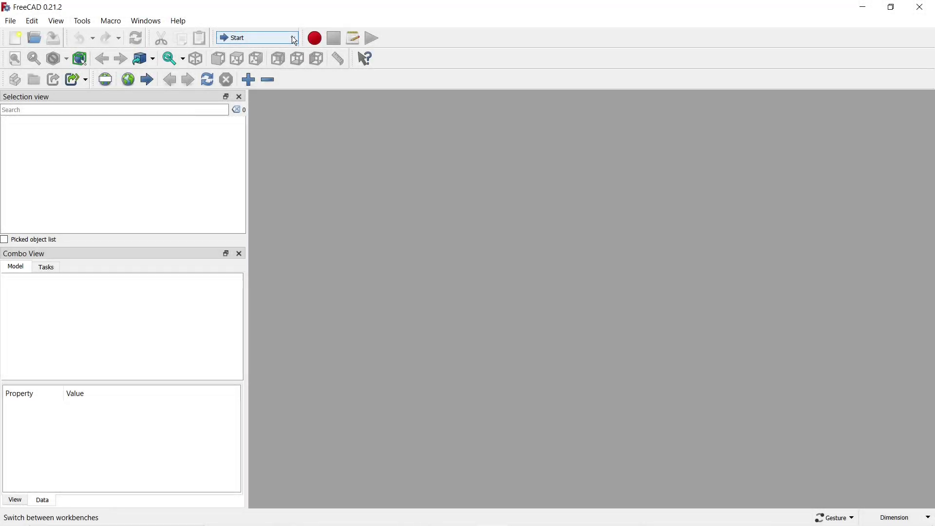
- Switch to Part Design, start a new Unnamed document and create an empty Body in it
{"action": "left_click", "coordinate": [296, 40]}
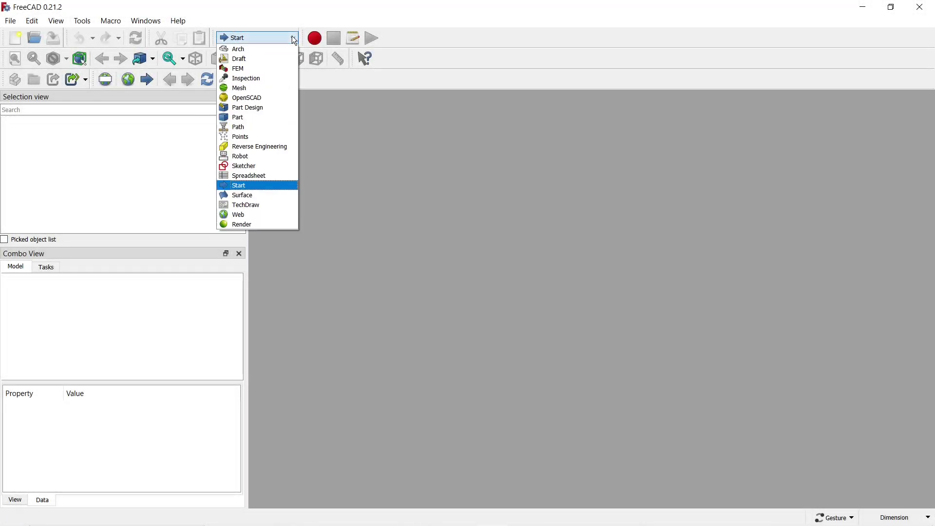
{"action": "left_click", "coordinate": [254, 104]}
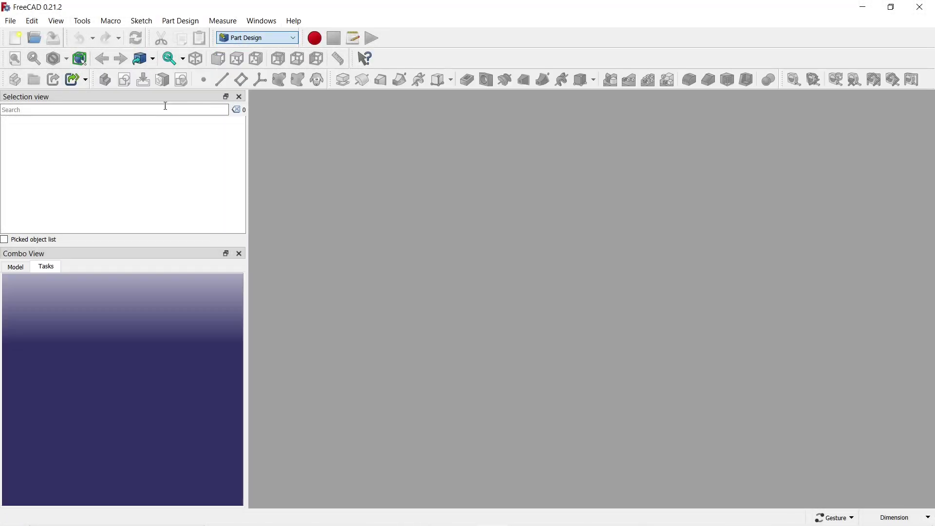
{"action": "left_click", "coordinate": [16, 38]}
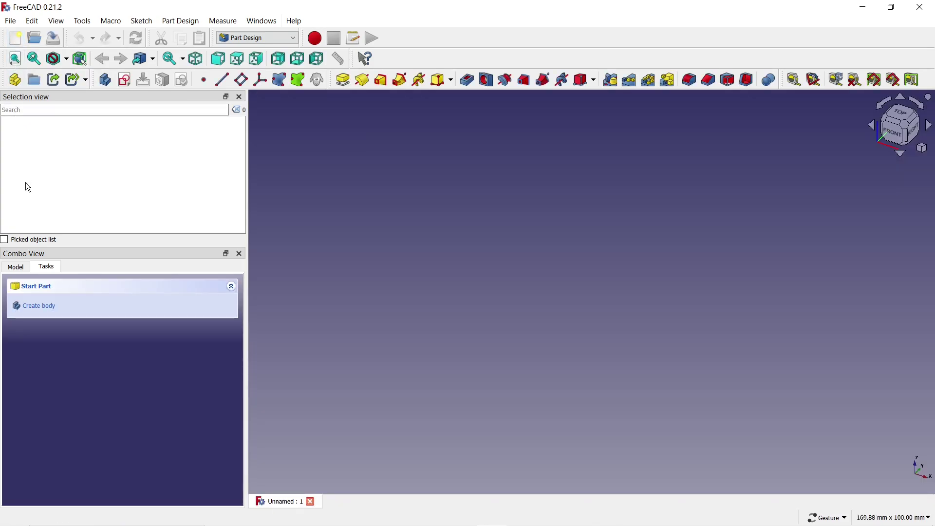
{"action": "left_click", "coordinate": [43, 306]}
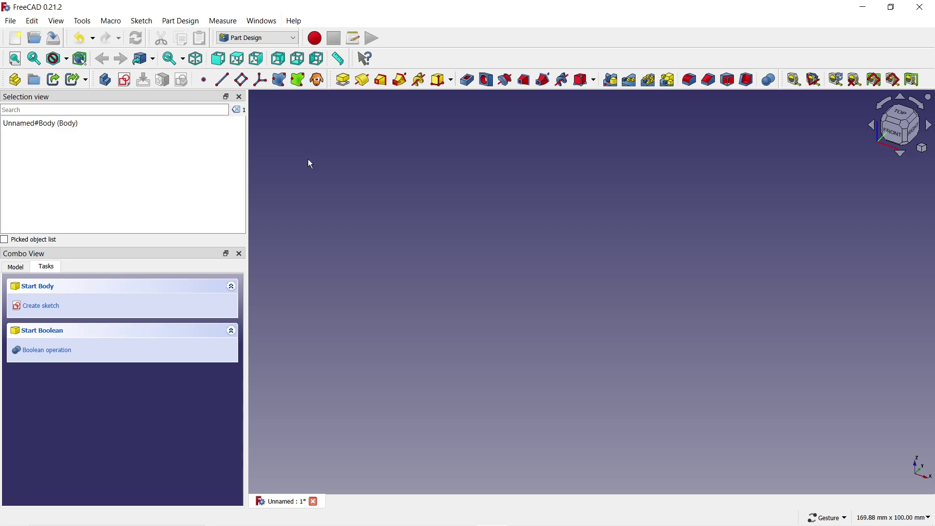
- Add an additive sphere with radius 10 mm and a 180° U parameter, forming a hemisphere
{"action": "left_click", "coordinate": [452, 79]}
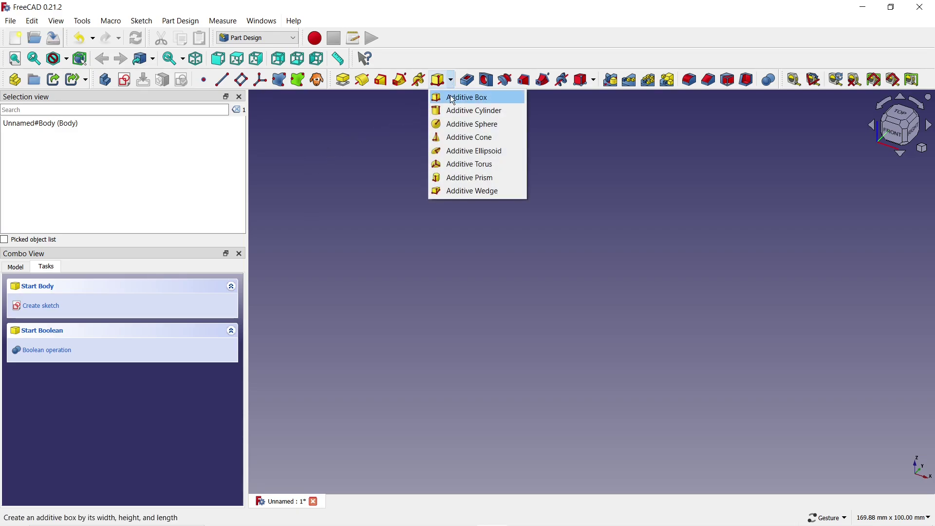
{"action": "left_click", "coordinate": [456, 125]}
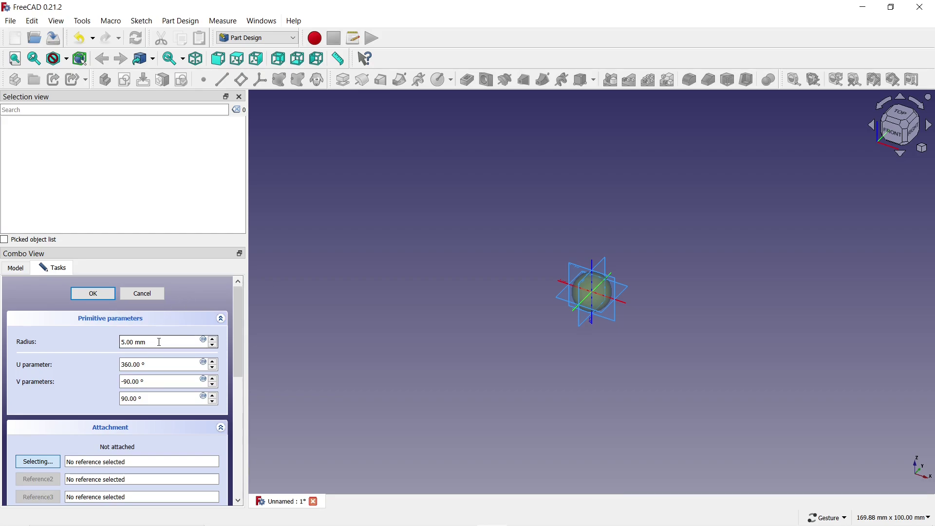
{"action": "left_click_drag", "start_coordinate": [158, 341], "coordinate": [99, 349]}
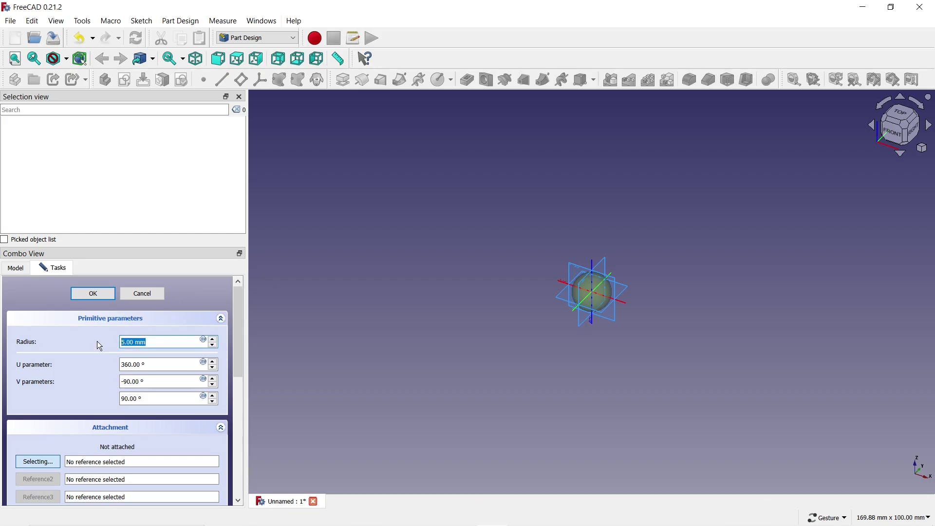
{"action": "type", "text": "10"}
{"action": "left_click_drag", "start_coordinate": [162, 363], "coordinate": [113, 374]}
{"action": "type", "text": "180"}
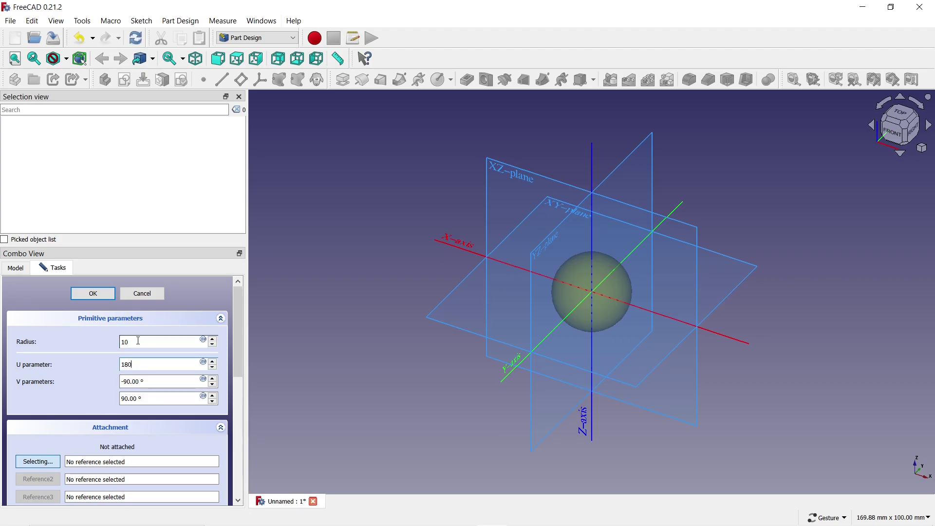
{"action": "left_click", "coordinate": [93, 294]}
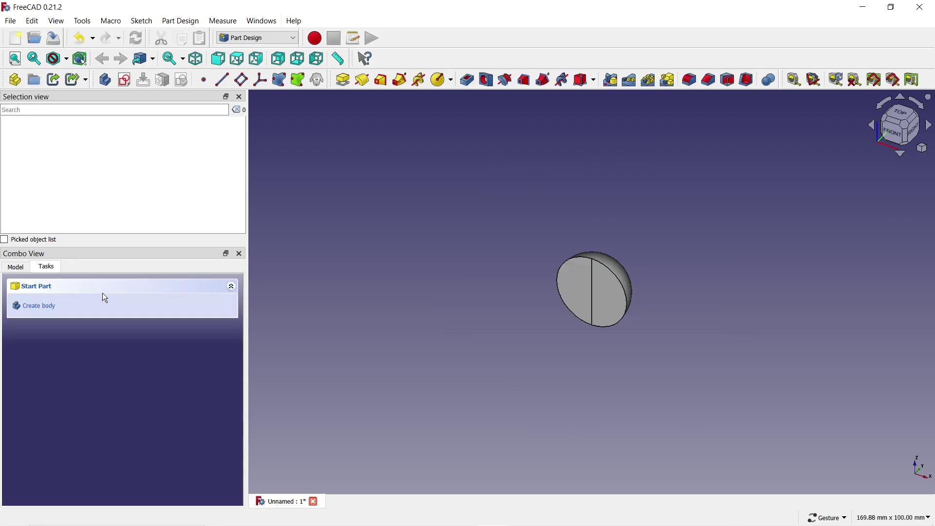
- Sketch a centered rectangle around the circular outline on the hemisphere's flat face
{"action": "left_click", "coordinate": [570, 287]}
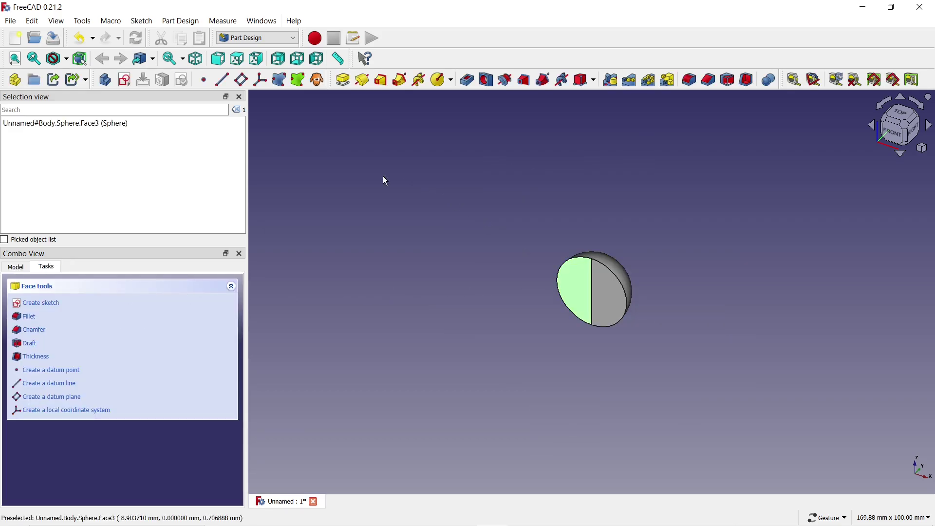
{"action": "left_click", "coordinate": [126, 80]}
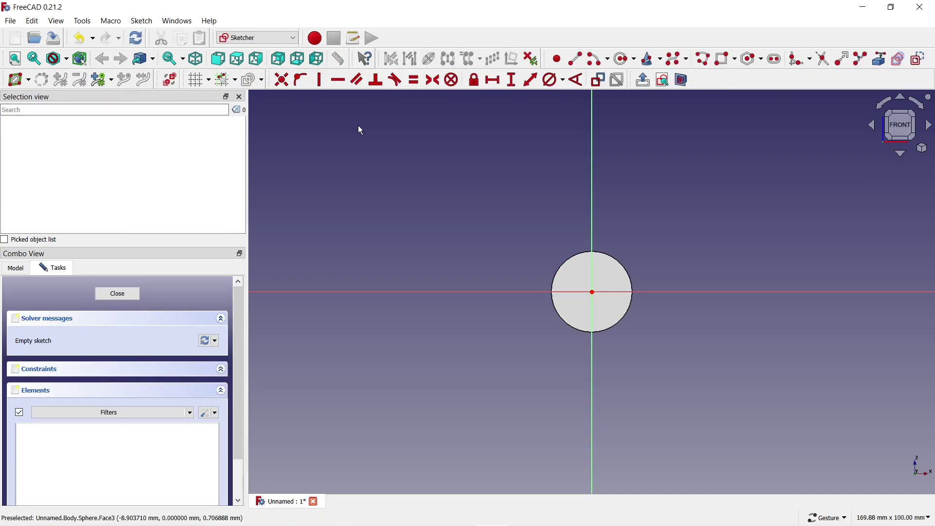
{"action": "left_click", "coordinate": [733, 59]}
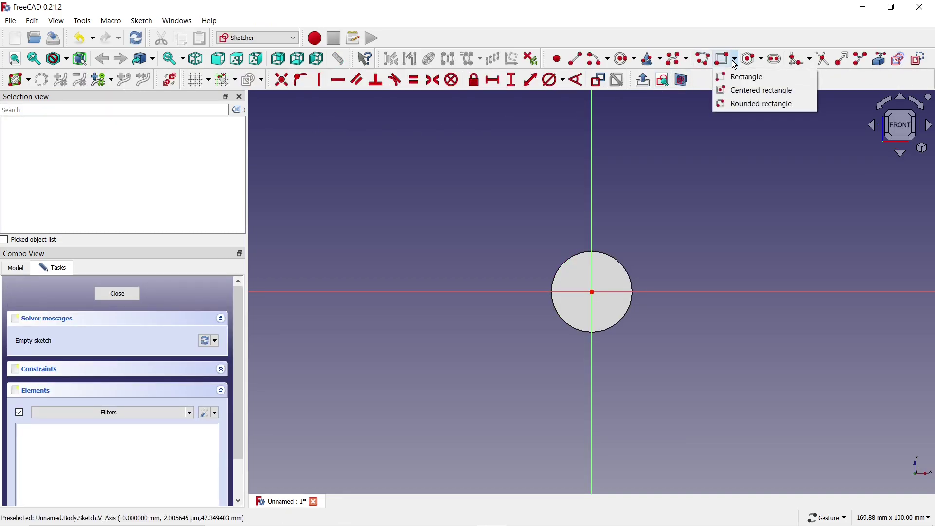
{"action": "left_click", "coordinate": [735, 91]}
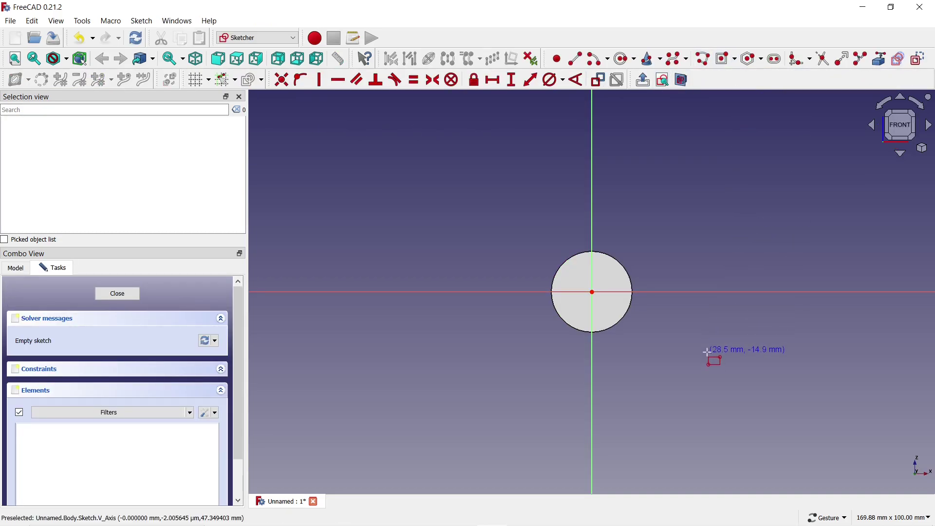
{"action": "left_click", "coordinate": [716, 394]}
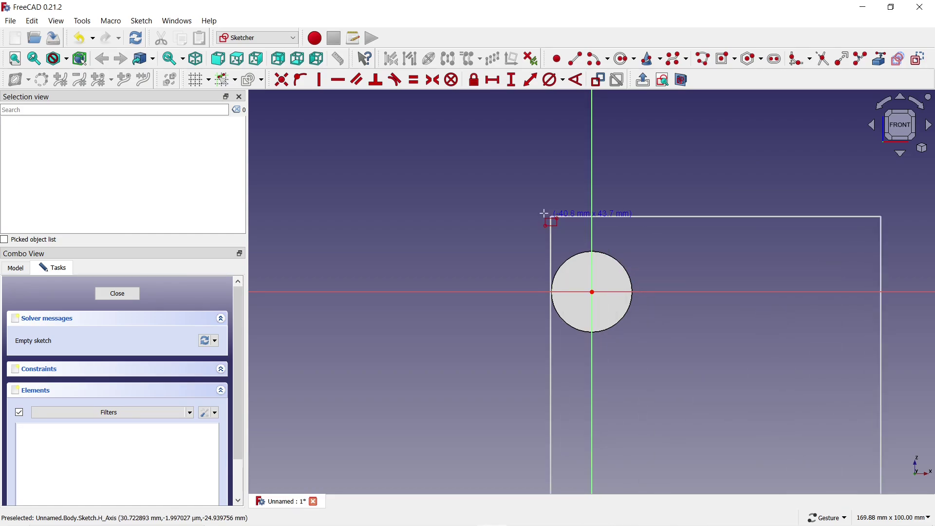
{"action": "left_click", "coordinate": [493, 215]}
{"action": "scroll", "coordinate": [495, 217], "scroll_direction": "down", "scroll_amount": 3}
{"action": "scroll", "coordinate": [550, 236], "scroll_direction": "up", "scroll_amount": 1}
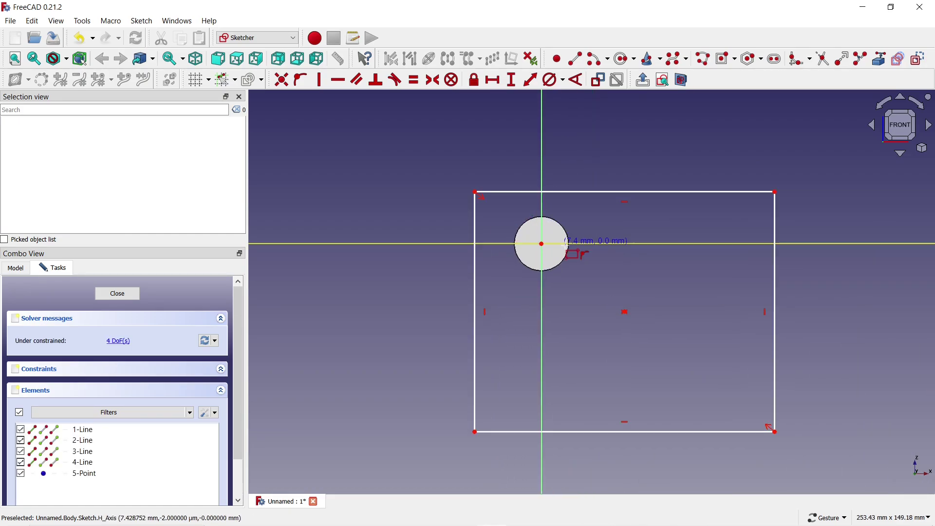
{"action": "scroll", "coordinate": [572, 251], "scroll_direction": "up", "scroll_amount": 1}
{"action": "key", "text": "Escape"}
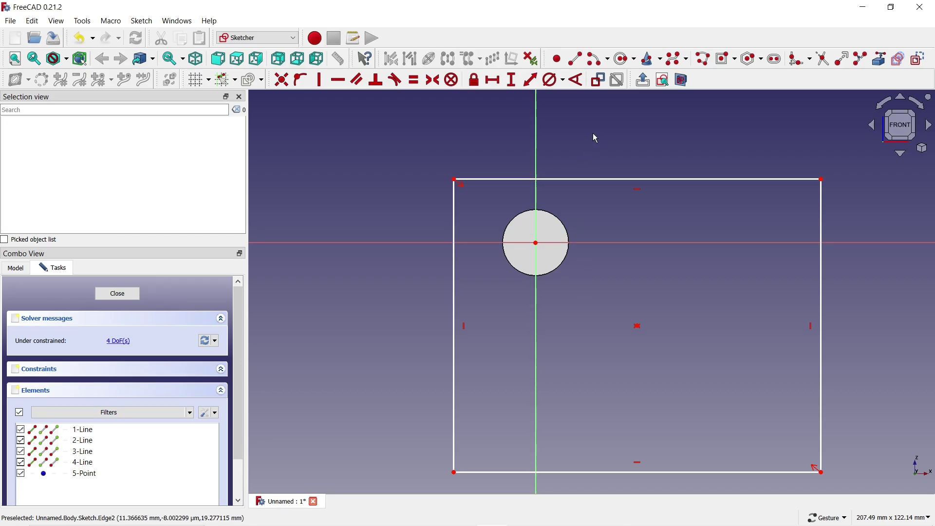
- Dimension the rectangle's top edge to a 100 mm horizontal distance
{"action": "left_click", "coordinate": [494, 80]}
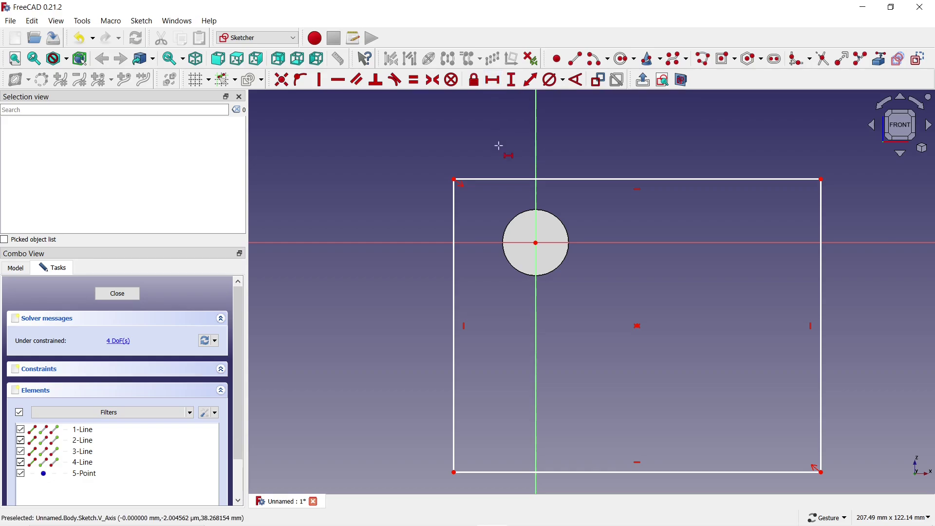
{"action": "left_click", "coordinate": [502, 180]}
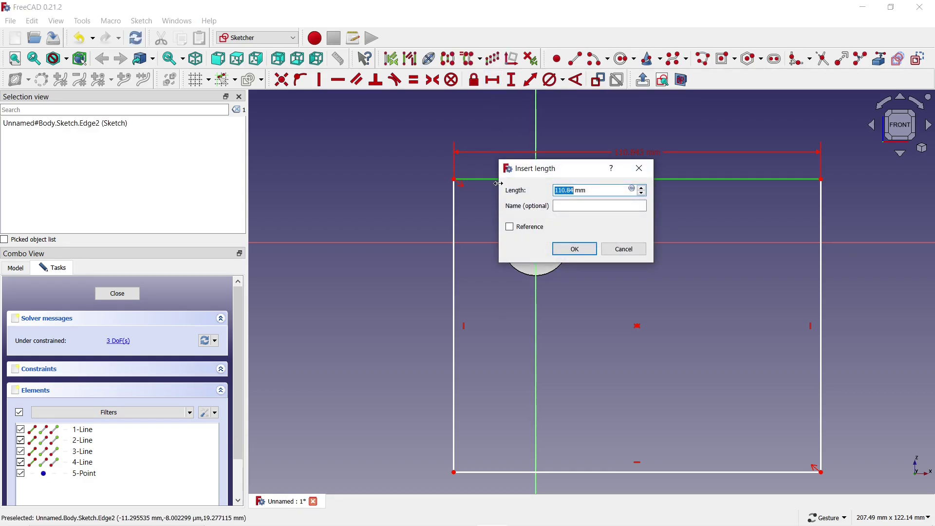
{"action": "type", "text": "100"}
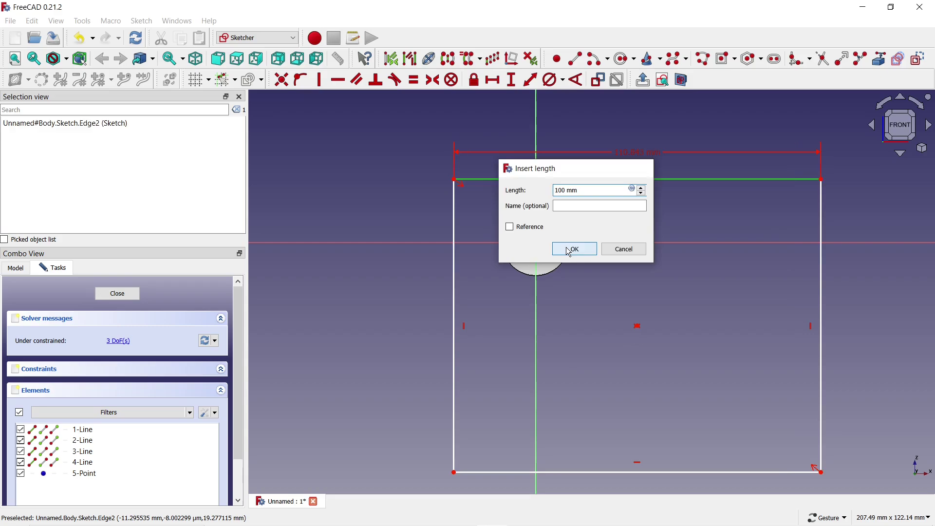
{"action": "left_click", "coordinate": [570, 252]}
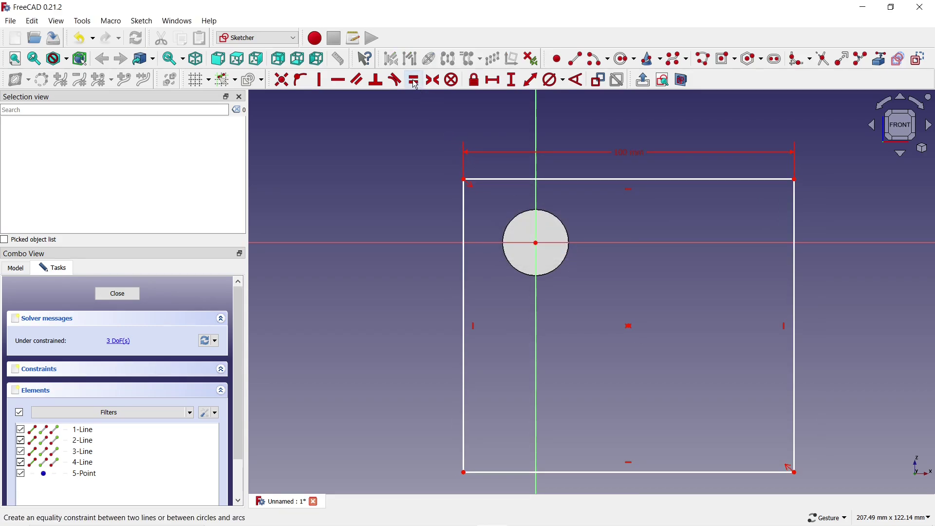
- Make the top and left edges equal so the rectangle becomes a square
{"action": "left_click", "coordinate": [488, 181]}
{"action": "left_click", "coordinate": [464, 210]}
{"action": "key", "text": "e"}
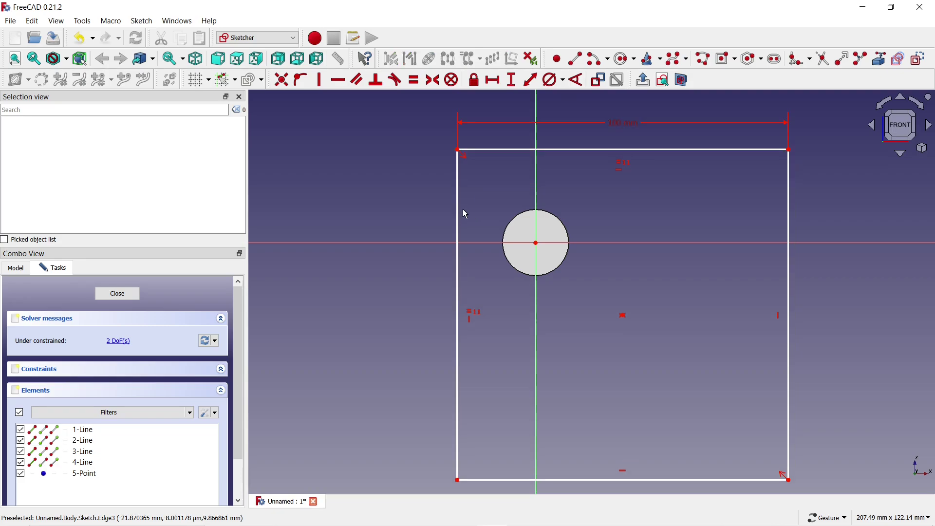
- Set a 30 mm horizontal distance from the circle centre to the rectangle's point
{"action": "left_click", "coordinate": [493, 81]}
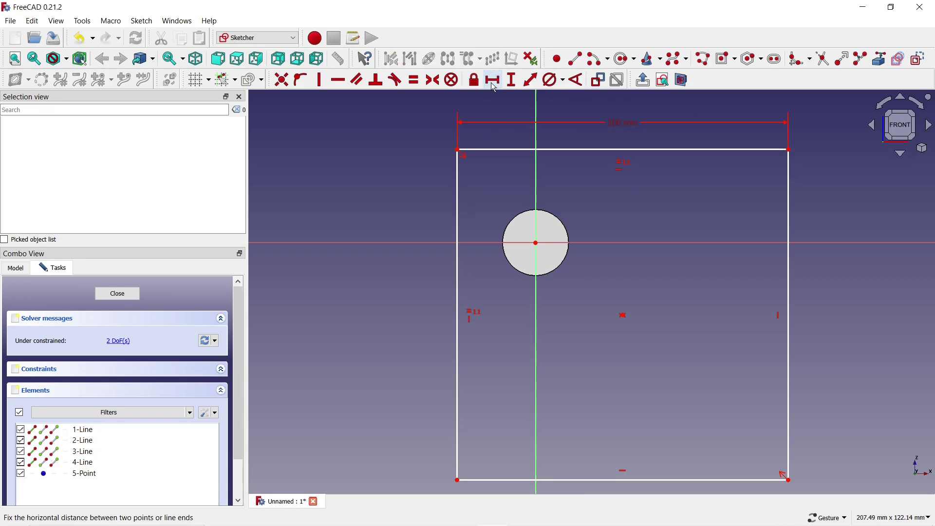
{"action": "left_click", "coordinate": [537, 242]}
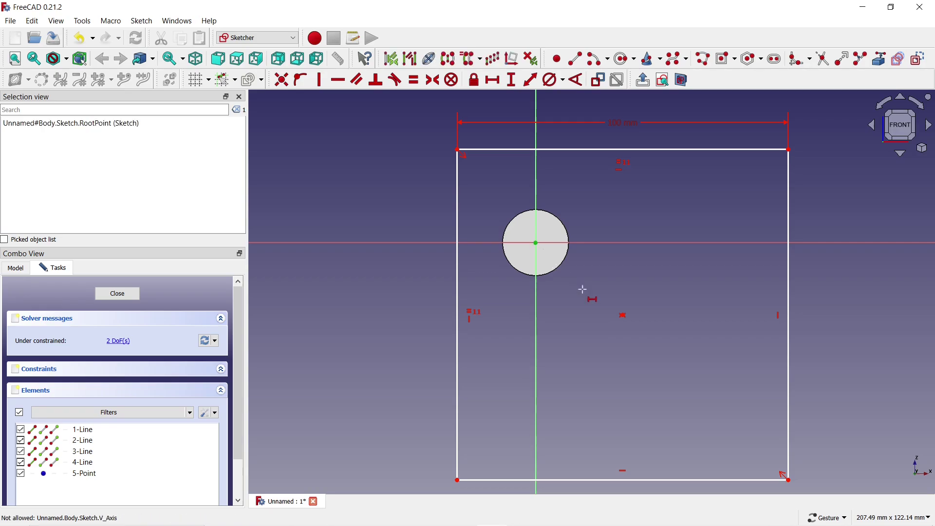
{"action": "left_click", "coordinate": [623, 315]}
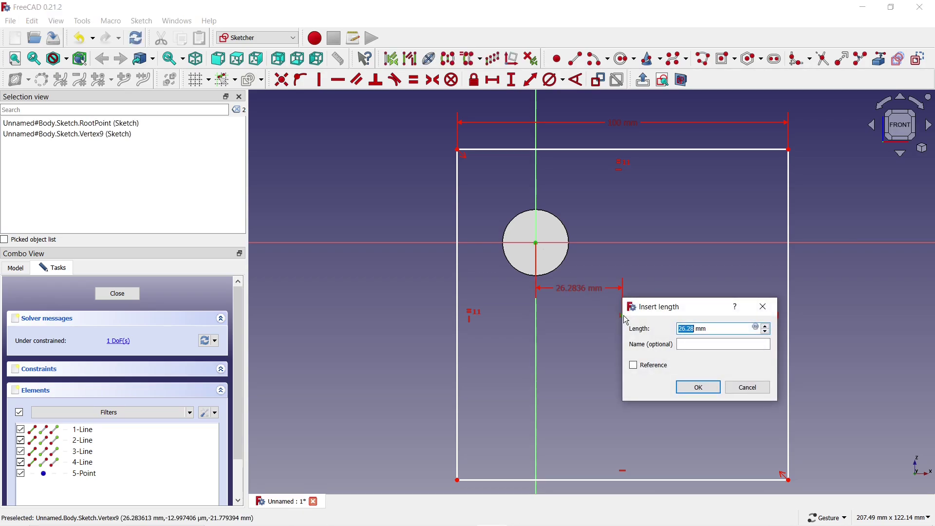
{"action": "type", "text": "30"}
{"action": "left_click", "coordinate": [697, 388]}
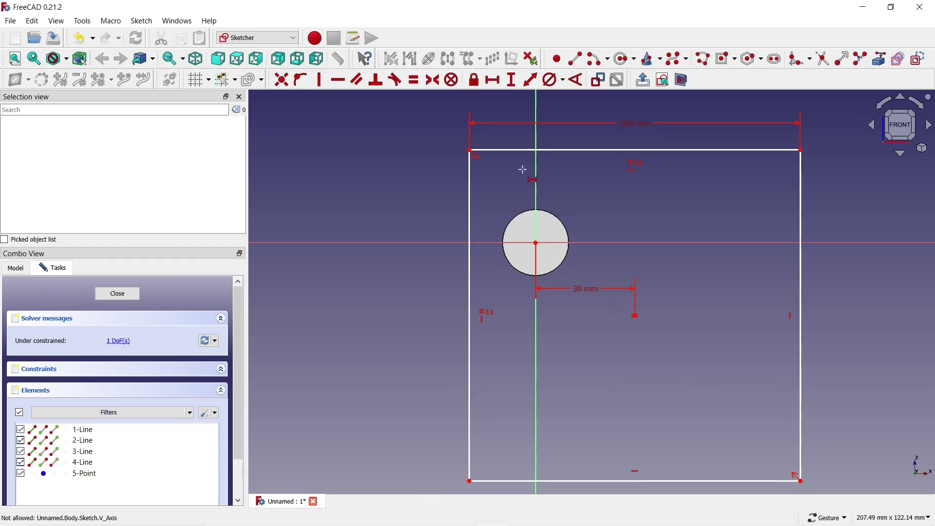
- Add a 30 mm vertical distance from the circle centre, then close the sketch
{"action": "left_click", "coordinate": [513, 86]}
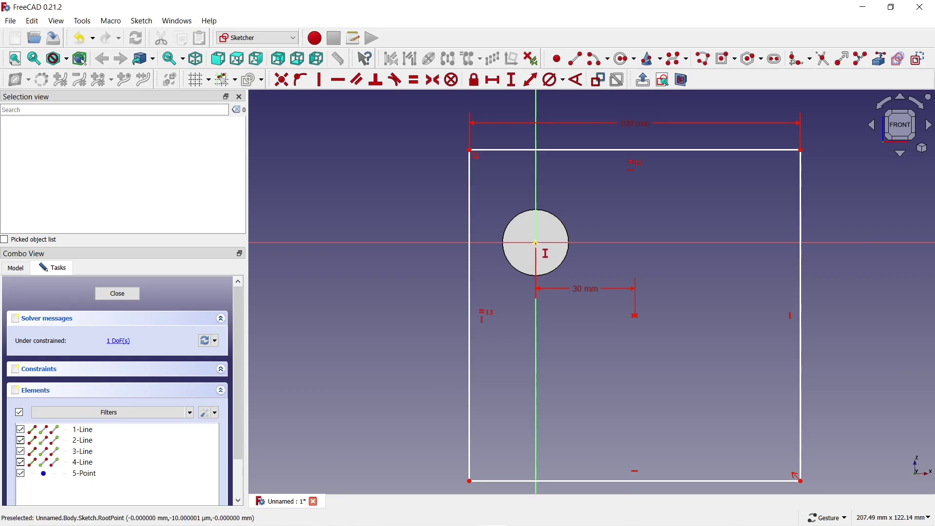
{"action": "left_click", "coordinate": [536, 243]}
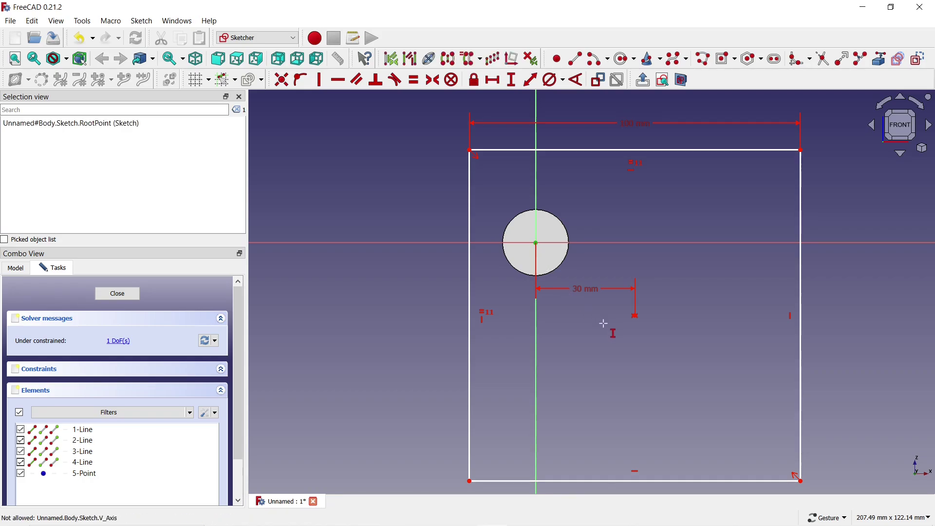
{"action": "left_click", "coordinate": [635, 315]}
{"action": "type", "text": "30"}
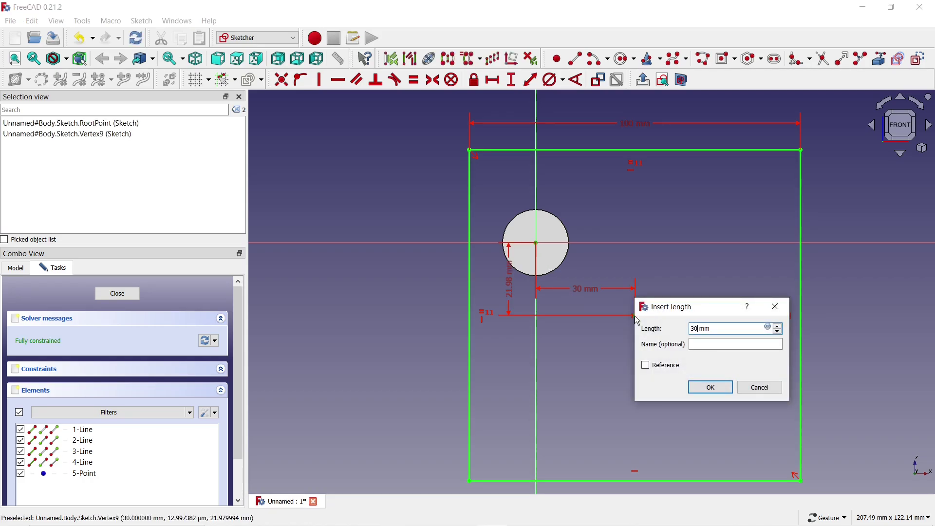
{"action": "left_click", "coordinate": [701, 394]}
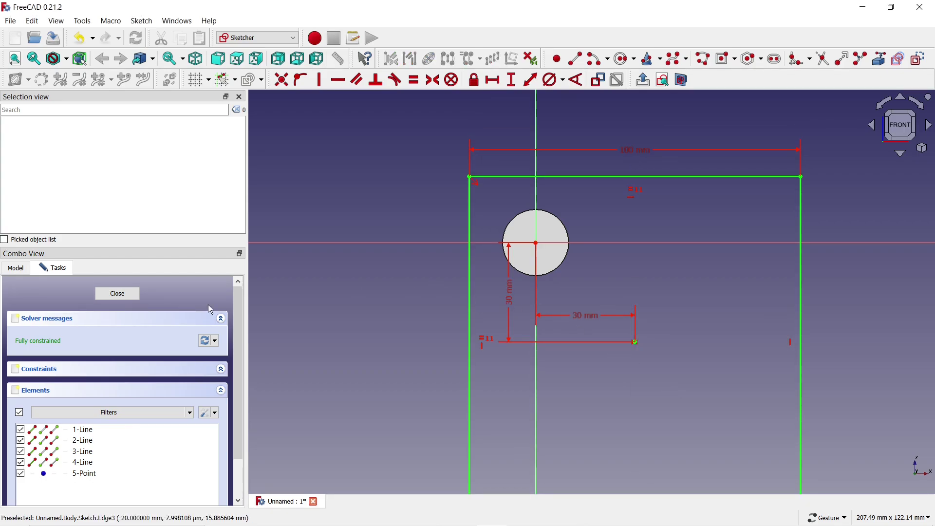
{"action": "left_click", "coordinate": [112, 295]}
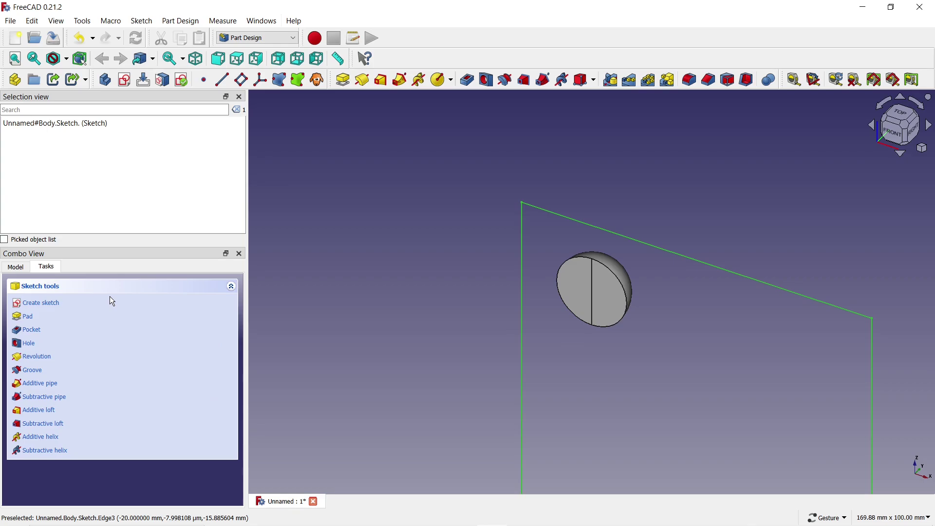
- Pad the square sketch to a 3 mm thick plate
{"action": "left_click", "coordinate": [342, 81]}
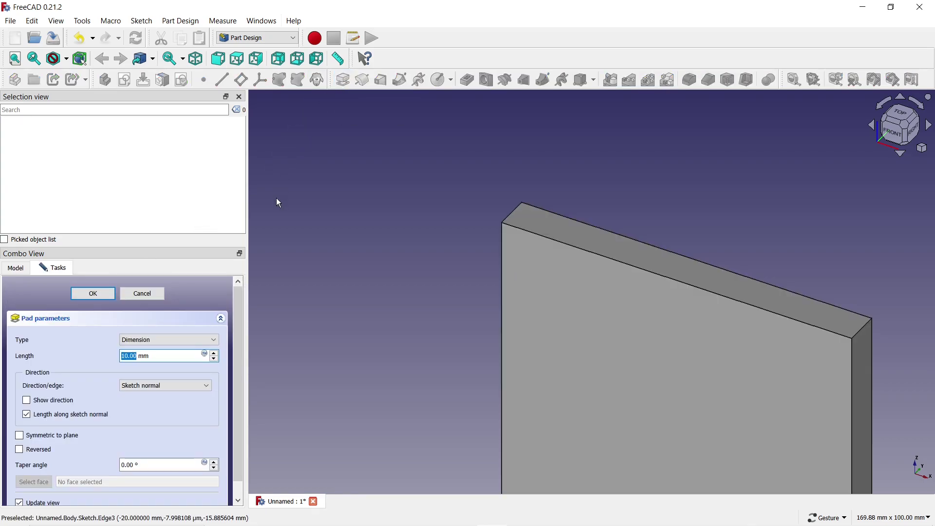
{"action": "left_click", "coordinate": [215, 359]}
{"action": "left_click", "coordinate": [215, 359]}
{"action": "left_click", "coordinate": [215, 359]}
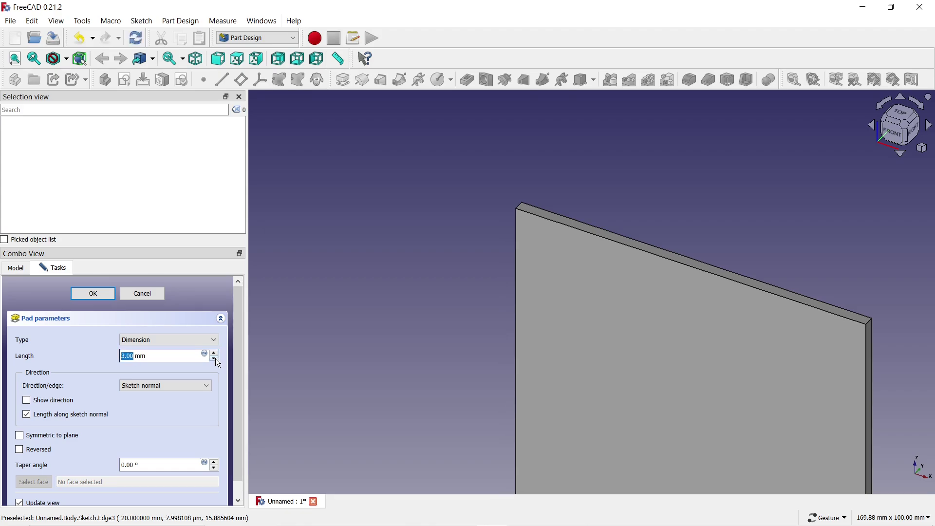
{"action": "left_click", "coordinate": [103, 296]}
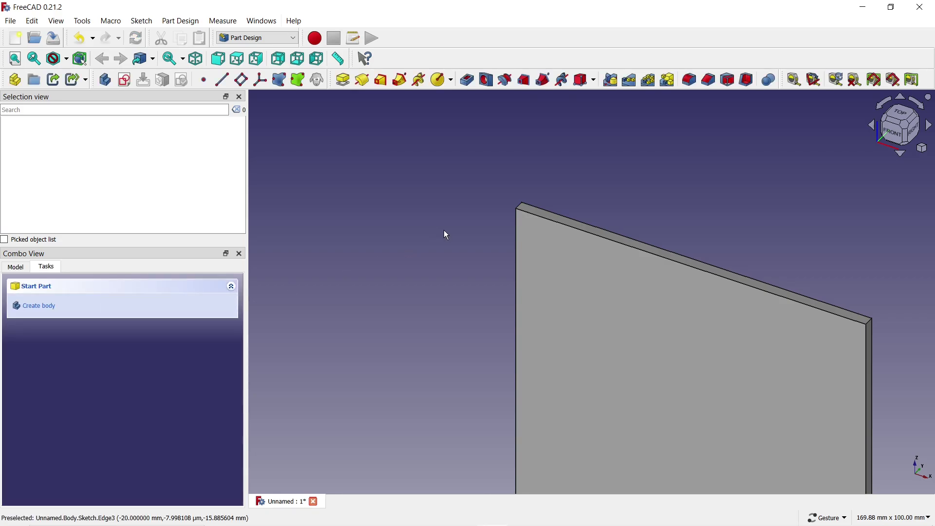
{"action": "scroll", "coordinate": [447, 236], "scroll_direction": "down", "scroll_amount": 3}
- Fillet the dome's base into the plate with a 3 mm radius, then select Pad and Sphere
{"action": "mouse_move", "coordinate": [595, 202]}
{"action": "left_mouse_down"}
{"action": "mouse_move", "coordinate": [640, 205]}
{"action": "mouse_move", "coordinate": [579, 251]}
{"action": "mouse_move", "coordinate": [557, 291]}
{"action": "mouse_move", "coordinate": [525, 281]}
{"action": "left_mouse_up"}
{"action": "scroll", "coordinate": [525, 281], "scroll_direction": "up", "scroll_amount": 5}
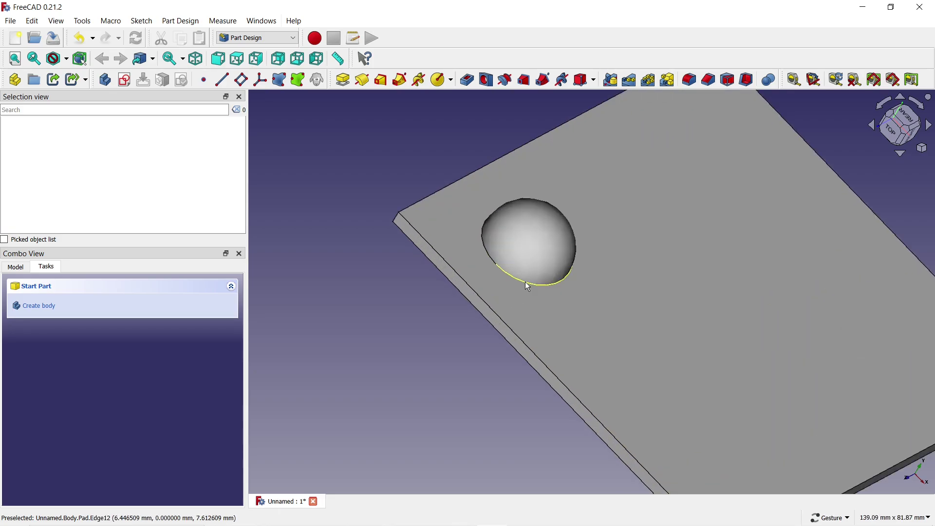
{"action": "left_click", "coordinate": [526, 243]}
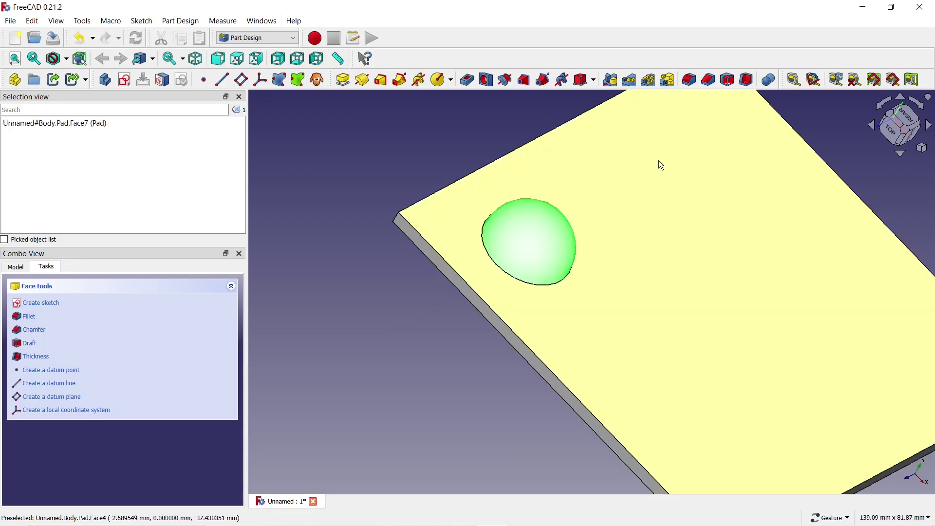
{"action": "left_click", "coordinate": [691, 81]}
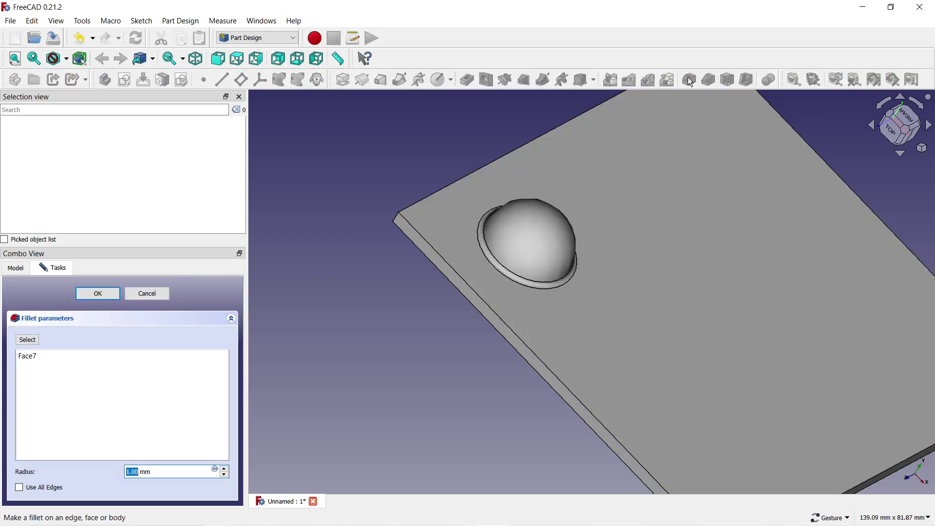
{"action": "left_click", "coordinate": [225, 469]}
{"action": "left_click", "coordinate": [225, 470]}
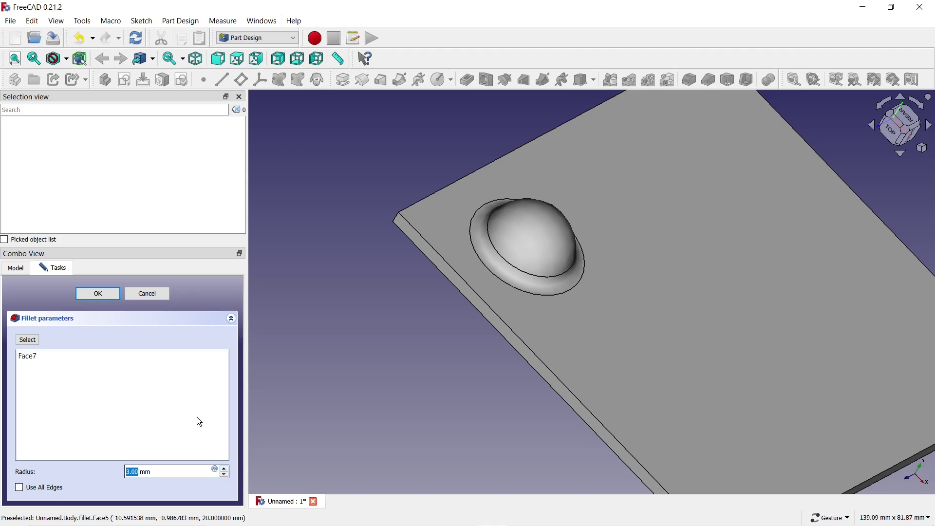
{"action": "left_click", "coordinate": [106, 296]}
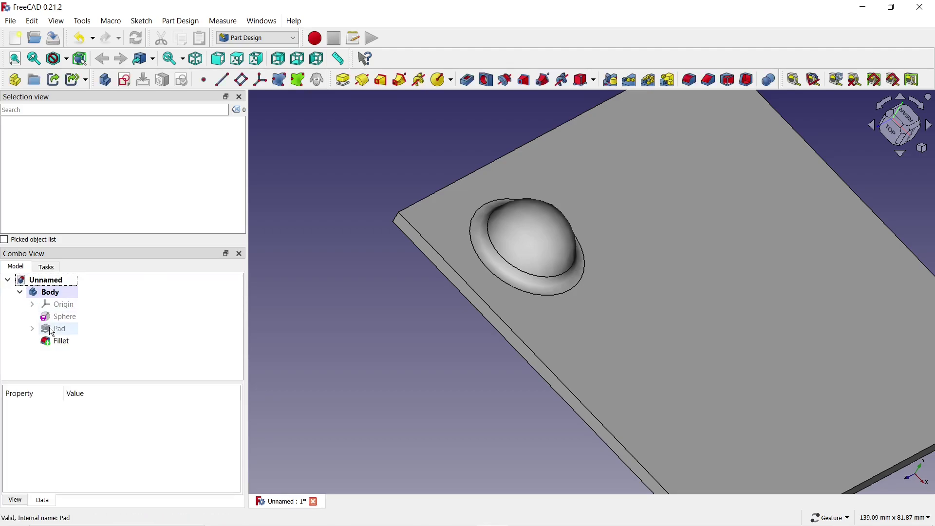
{"action": "left_click", "coordinate": [53, 329]}
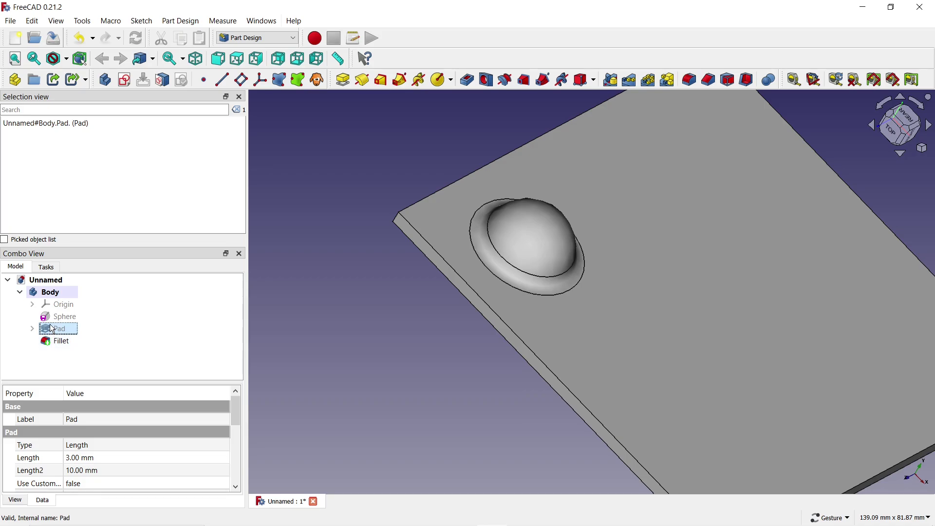
{"action": "left_click", "coordinate": [61, 317]}
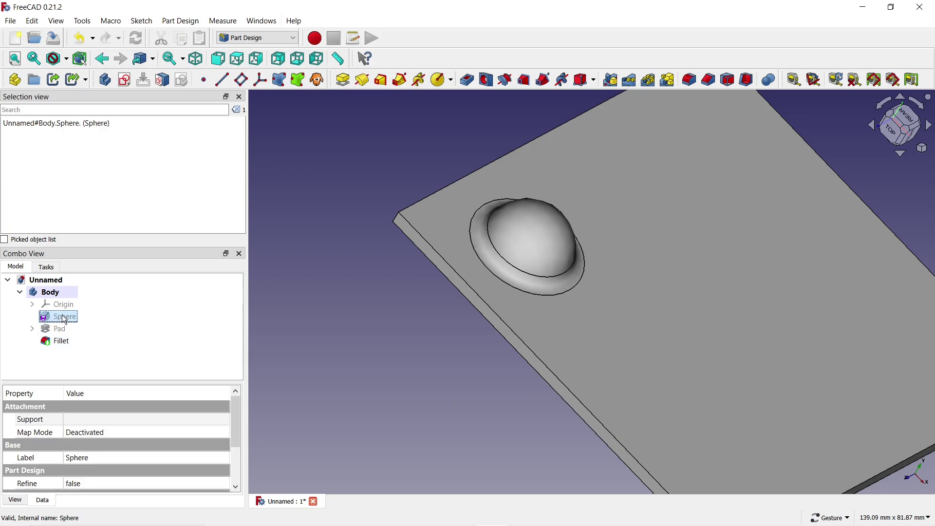
- Add the Fillet feature to the selection alongside Sphere in the Model tree
{"action": "left_click", "coordinate": [65, 346], "text": "ctrl"}
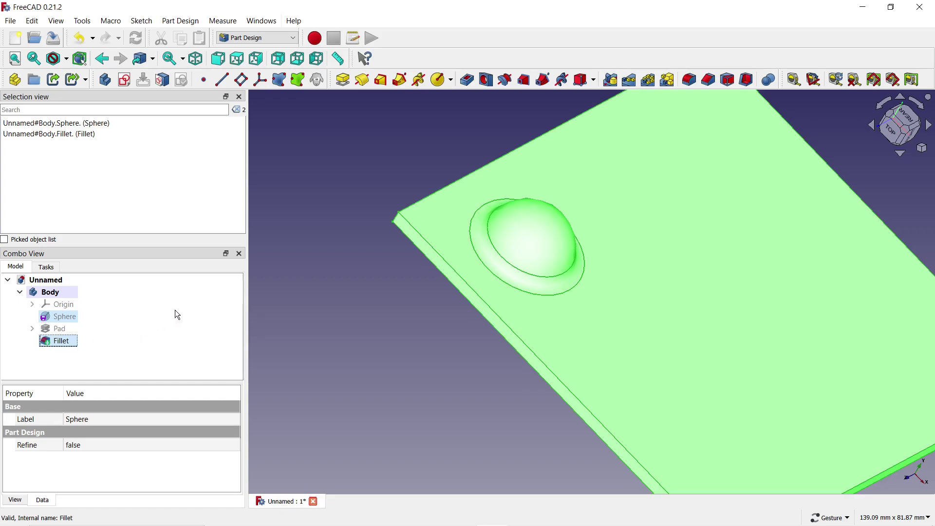
- Create a MultiTransform with a linear pattern of 3 occurrences over 60 mm along X
{"action": "left_click", "coordinate": [667, 80]}
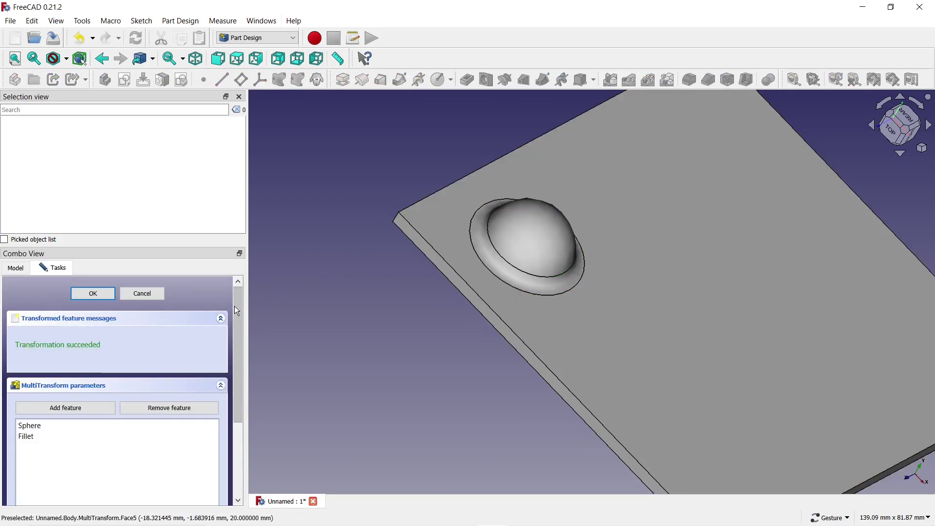
{"action": "left_click_drag", "start_coordinate": [237, 323], "coordinate": [239, 393]}
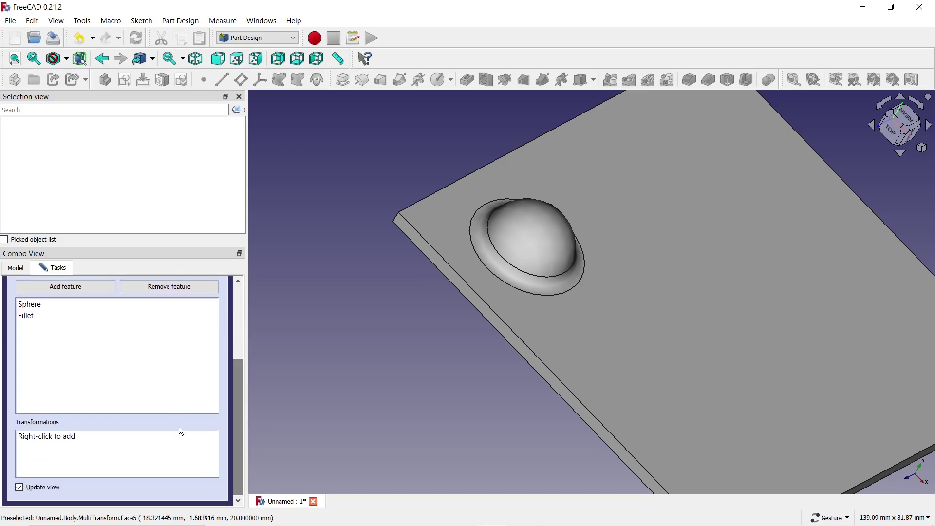
{"action": "right_click", "coordinate": [64, 437]}
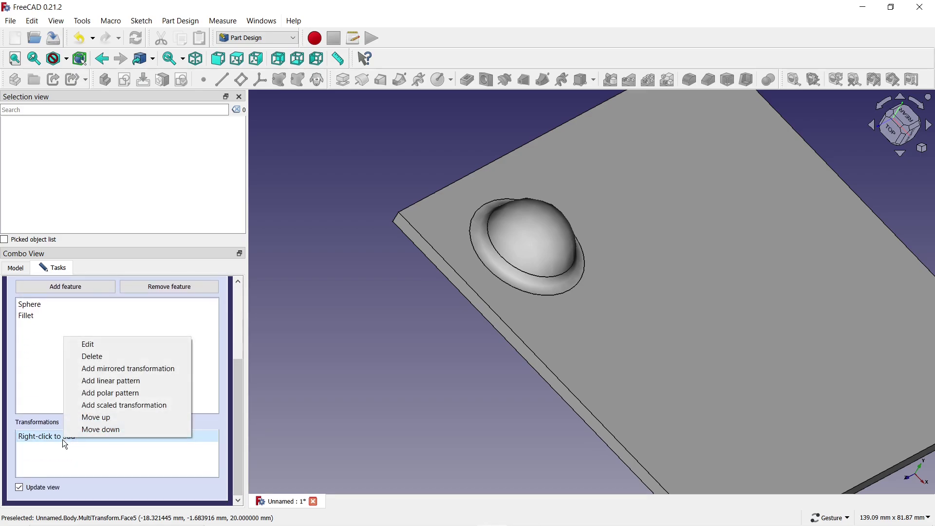
{"action": "left_click", "coordinate": [100, 384]}
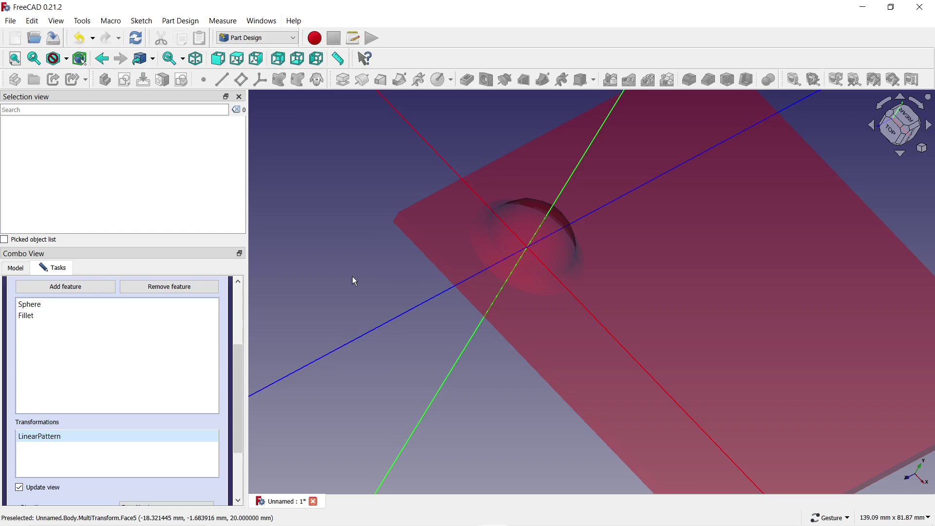
{"action": "scroll", "coordinate": [390, 256], "scroll_direction": "down", "scroll_amount": 2}
{"action": "scroll", "coordinate": [390, 256], "scroll_direction": "down", "scroll_amount": 2}
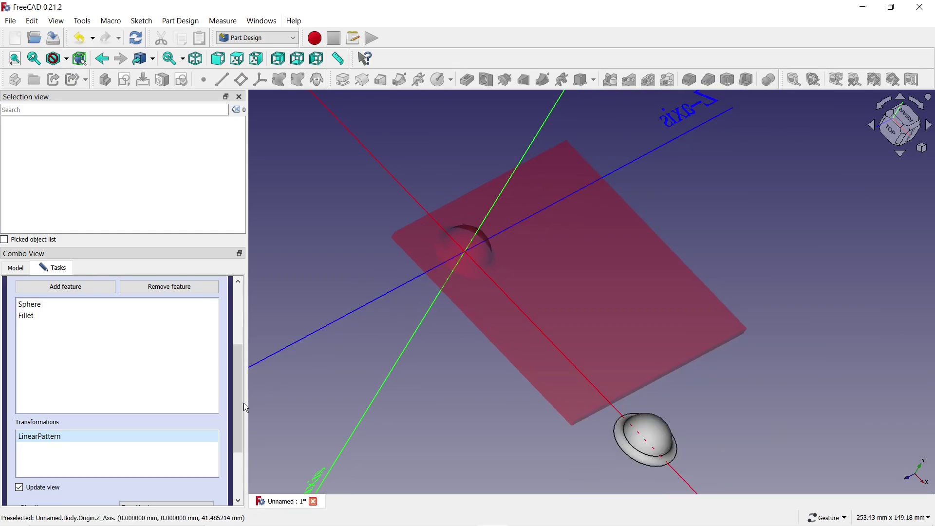
{"action": "left_click_drag", "start_coordinate": [240, 408], "coordinate": [239, 452]}
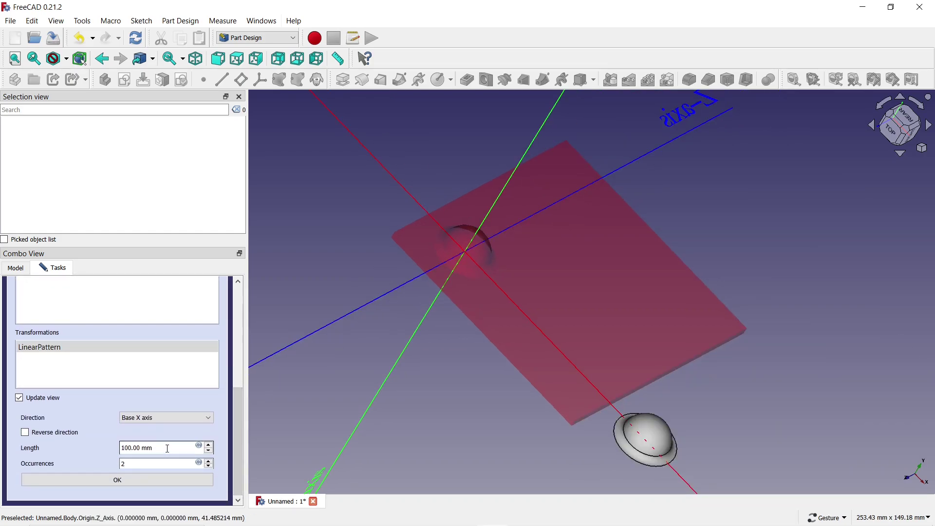
{"action": "left_click_drag", "start_coordinate": [168, 449], "coordinate": [122, 448]}
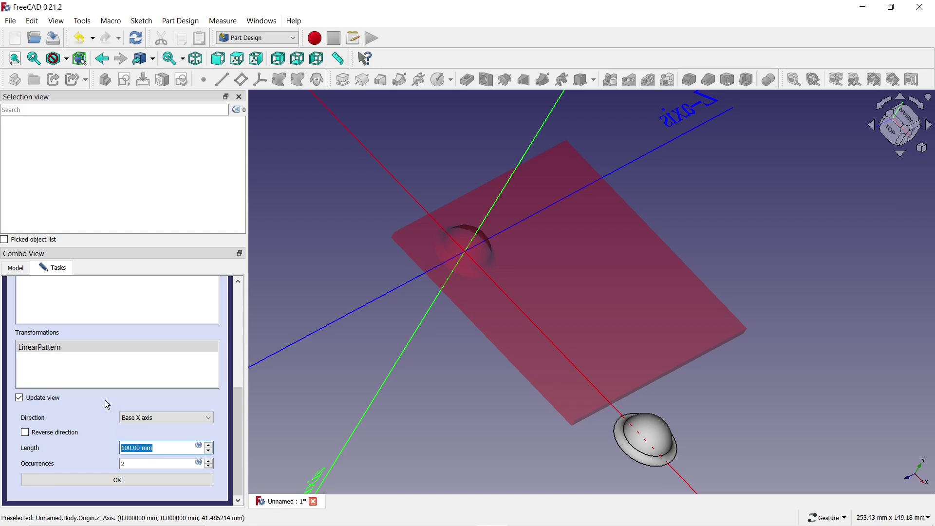
{"action": "type", "text": "60"}
{"action": "left_click", "coordinate": [203, 463]}
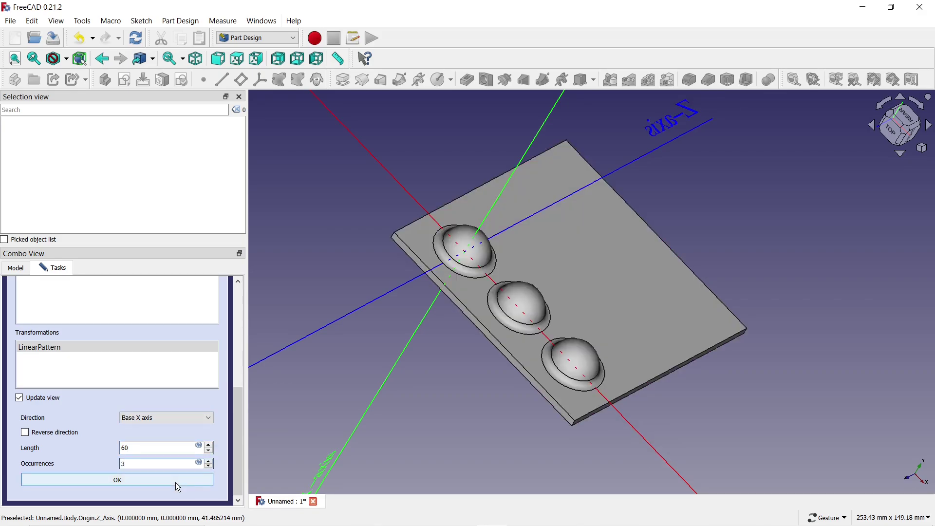
{"action": "left_click", "coordinate": [176, 482]}
- Add a second linear pattern directed along the plate's edge, with direction reversed
{"action": "right_click", "coordinate": [57, 434]}
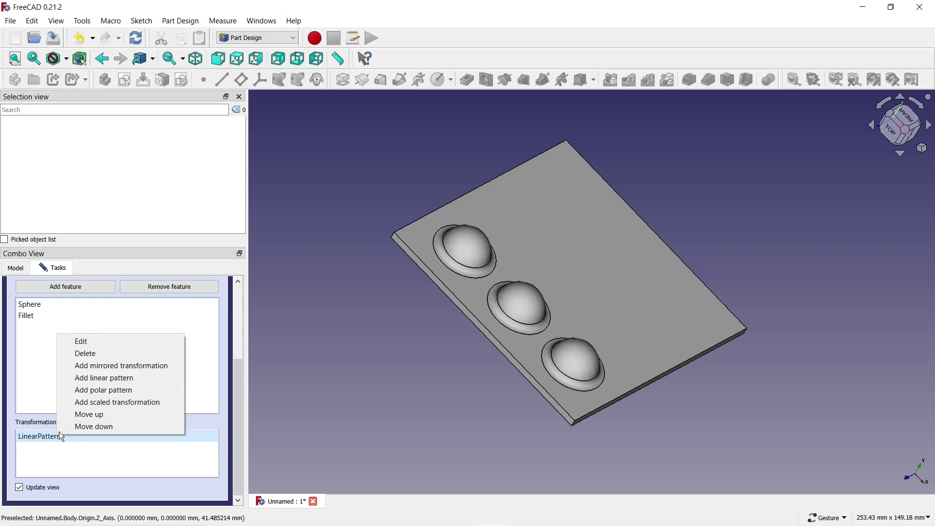
{"action": "left_click", "coordinate": [97, 386]}
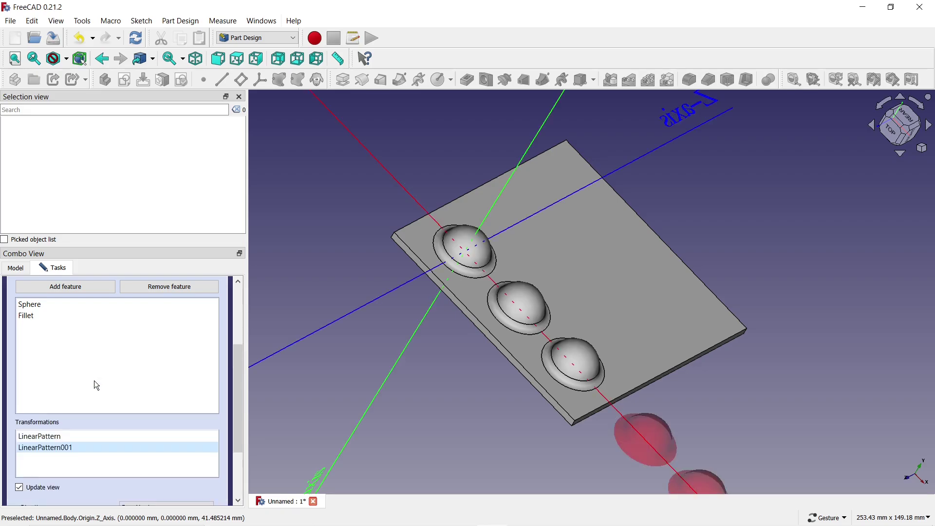
{"action": "left_click_drag", "start_coordinate": [238, 380], "coordinate": [243, 431]}
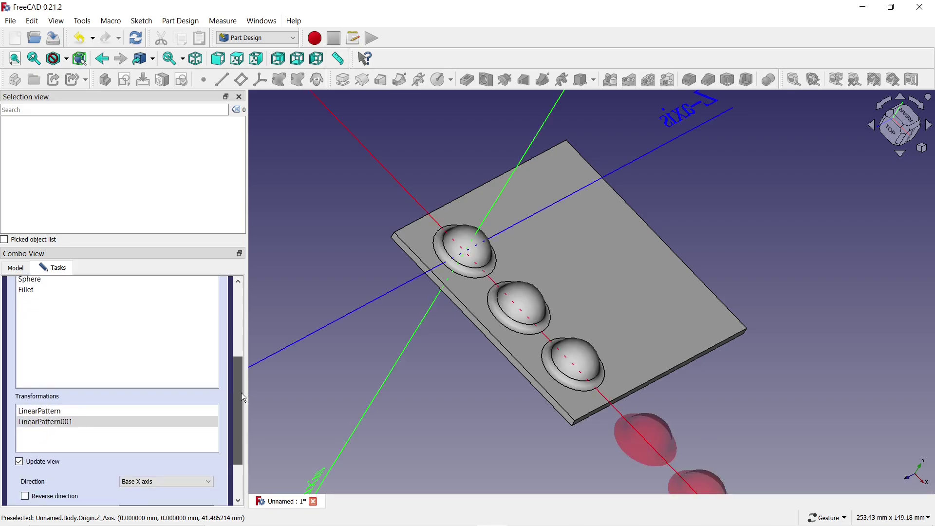
{"action": "left_click", "coordinate": [212, 418]}
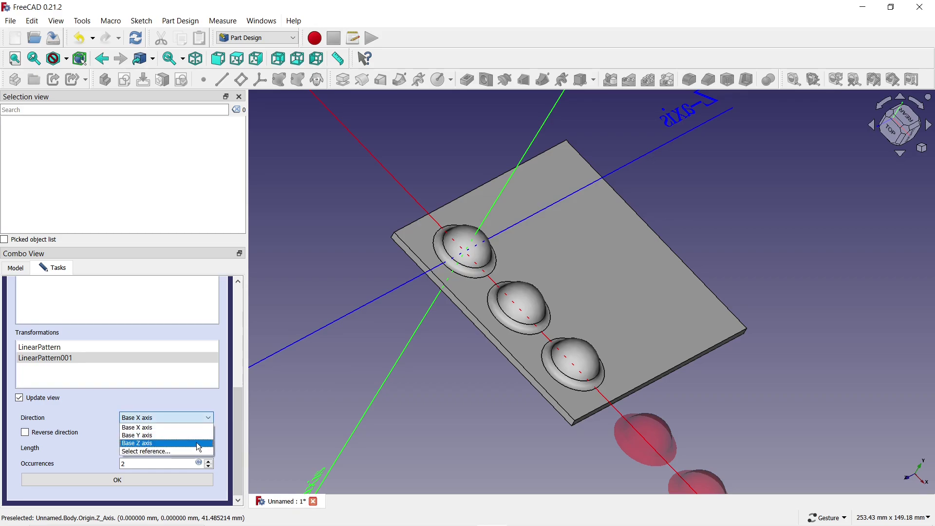
{"action": "left_click", "coordinate": [188, 449]}
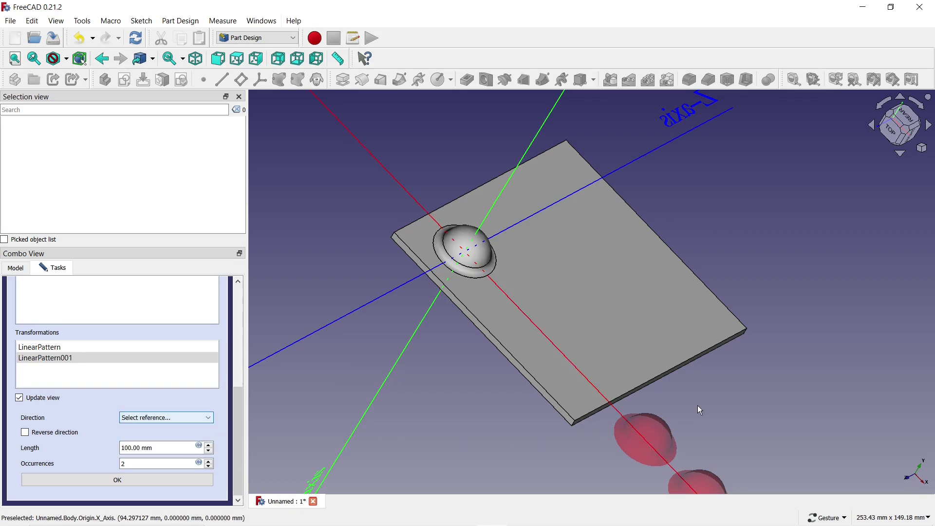
{"action": "left_click", "coordinate": [683, 368]}
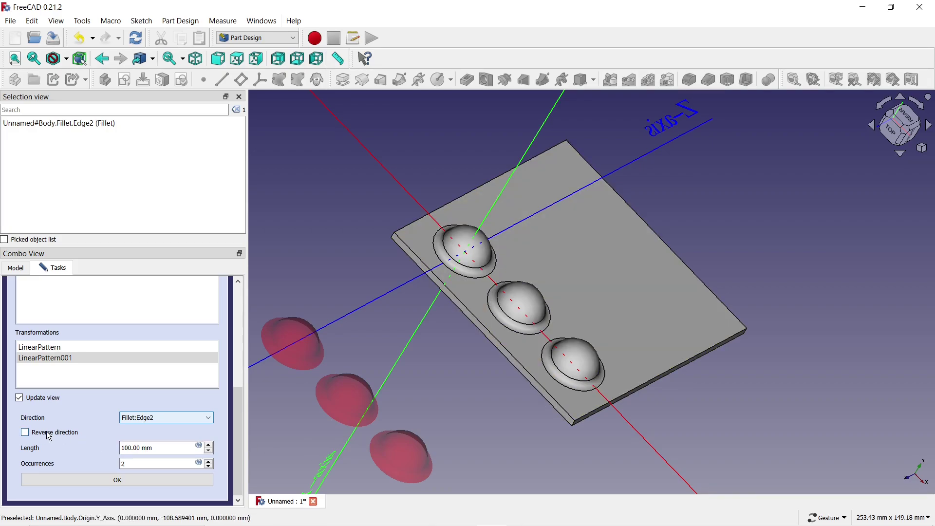
{"action": "left_click", "coordinate": [25, 433]}
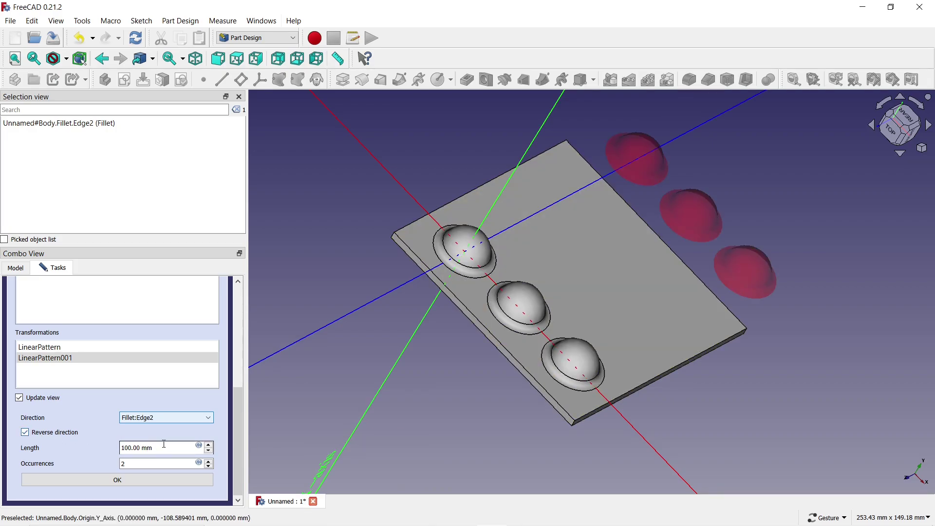
- Give the second pattern 60 mm length and 3 occurrences, completing the 3×3 grid
{"action": "left_click_drag", "start_coordinate": [156, 448], "coordinate": [121, 451]}
{"action": "type", "text": "60"}
{"action": "left_click", "coordinate": [208, 462]}
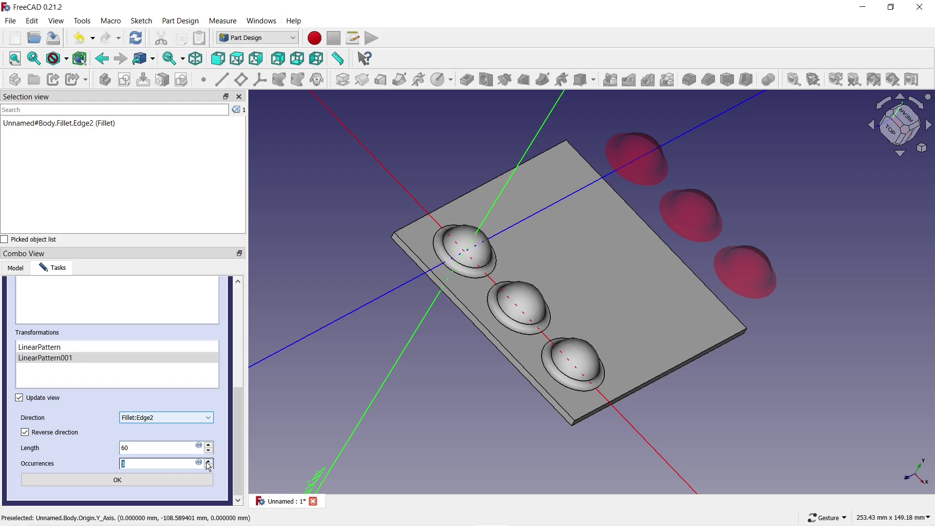
{"action": "left_click", "coordinate": [176, 479]}
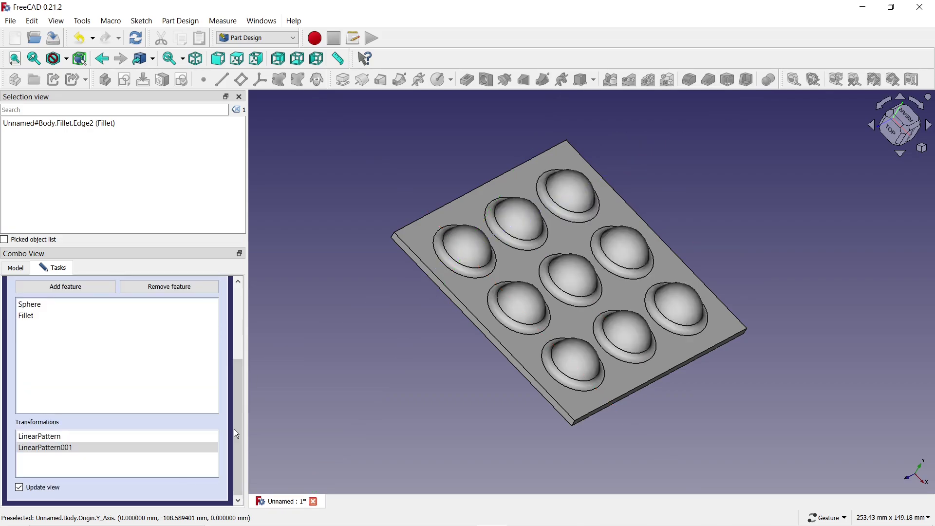
{"action": "left_click_drag", "start_coordinate": [237, 422], "coordinate": [246, 341]}
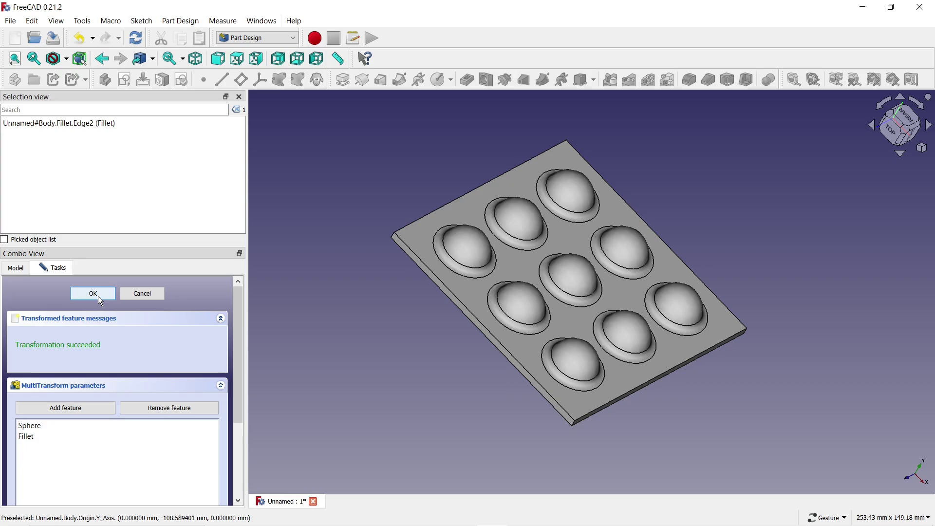
{"action": "left_click", "coordinate": [98, 296]}
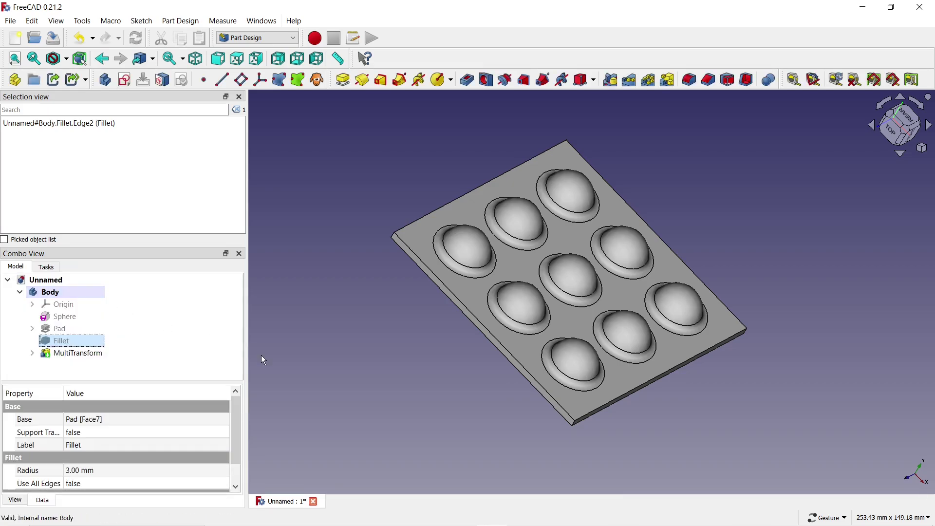
- Start a Thickness feature, selecting two edge faces and the bottom face of the plate
{"action": "left_click", "coordinate": [357, 379]}
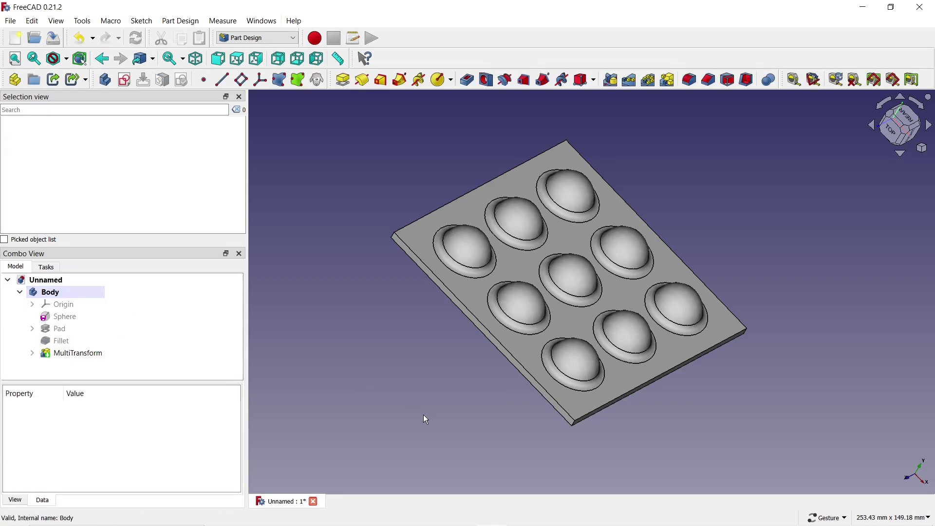
{"action": "left_click", "coordinate": [748, 81]}
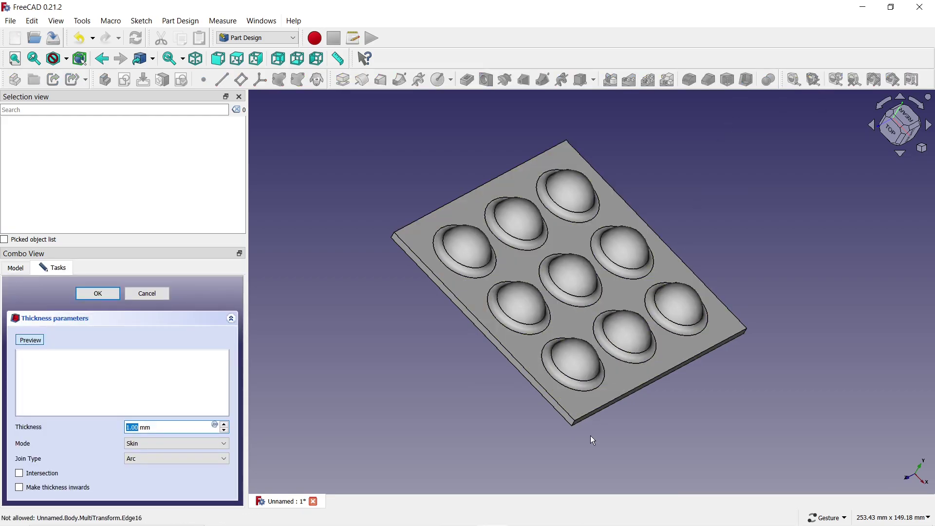
{"action": "left_click_drag", "start_coordinate": [592, 451], "coordinate": [620, 361]}
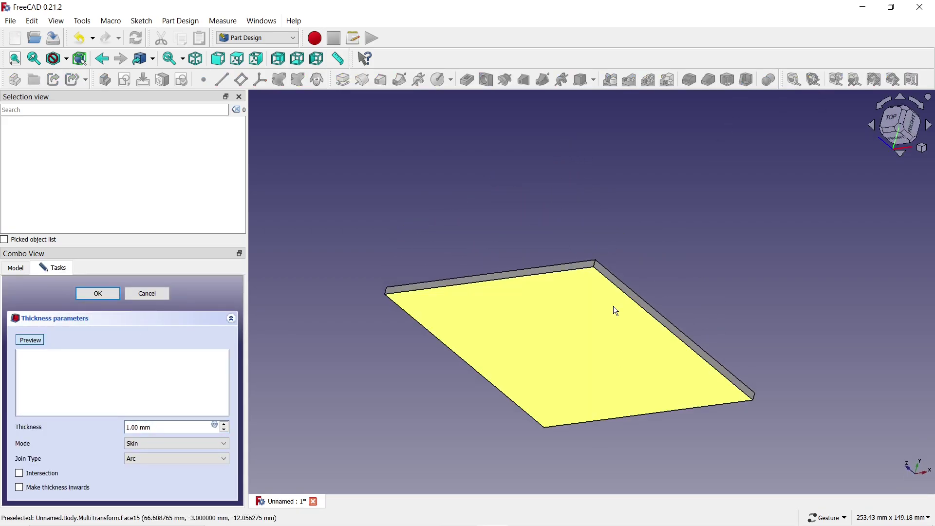
{"action": "scroll", "coordinate": [604, 288], "scroll_direction": "up", "scroll_amount": 5}
{"action": "left_click", "coordinate": [613, 234]}
{"action": "left_click", "coordinate": [585, 231]}
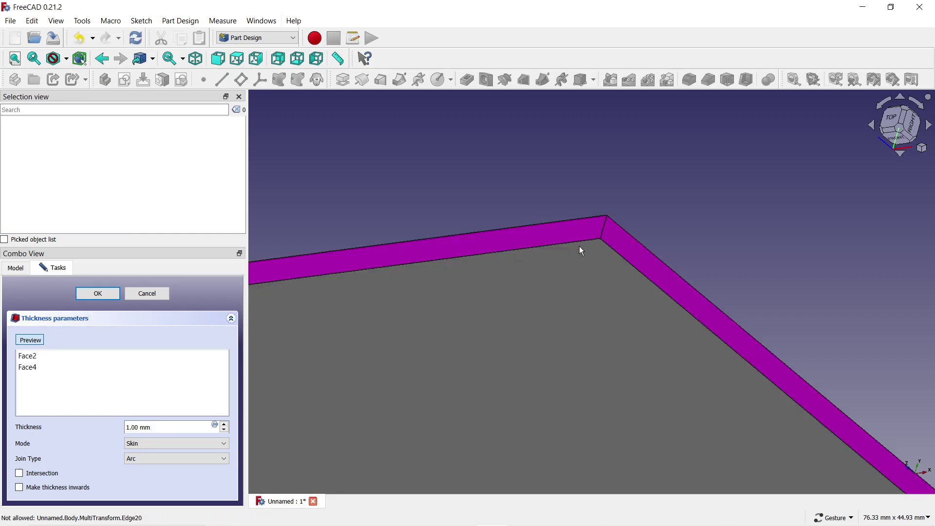
{"action": "left_click", "coordinate": [580, 298]}
{"action": "scroll", "coordinate": [580, 298], "scroll_direction": "down", "scroll_amount": 5}
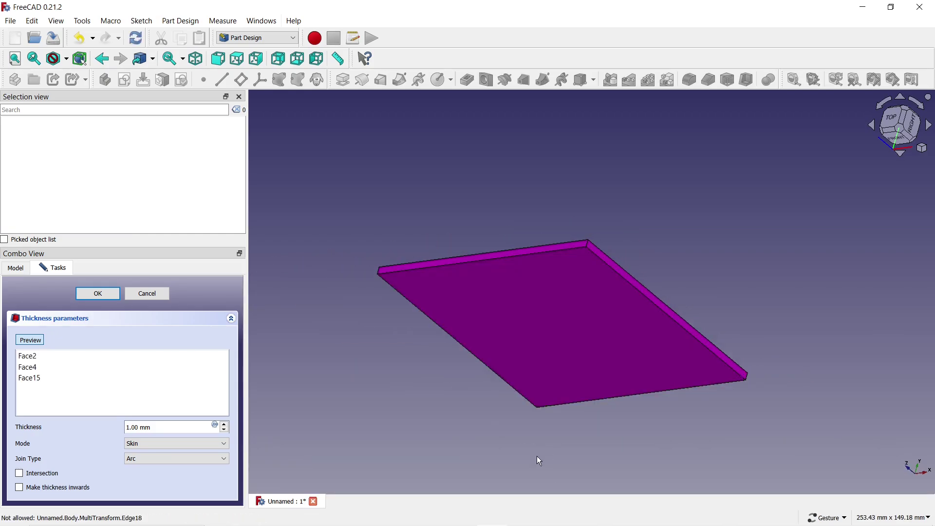
- Add the last two edge faces, make the 1.00 mm thickness inwards, and accept
{"action": "left_click_drag", "start_coordinate": [540, 460], "coordinate": [545, 359]}
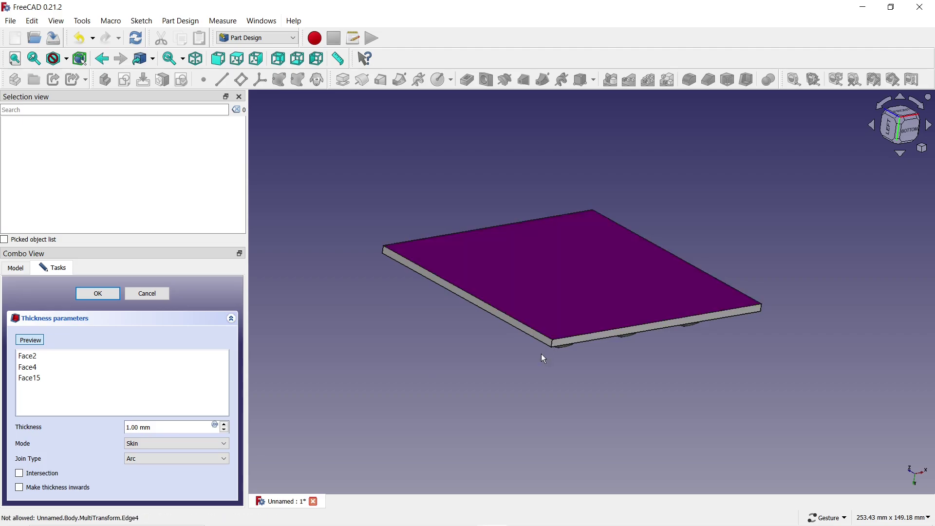
{"action": "scroll", "coordinate": [544, 359], "scroll_direction": "up", "scroll_amount": 5}
{"action": "left_click", "coordinate": [604, 311]}
{"action": "left_click", "coordinate": [573, 304]}
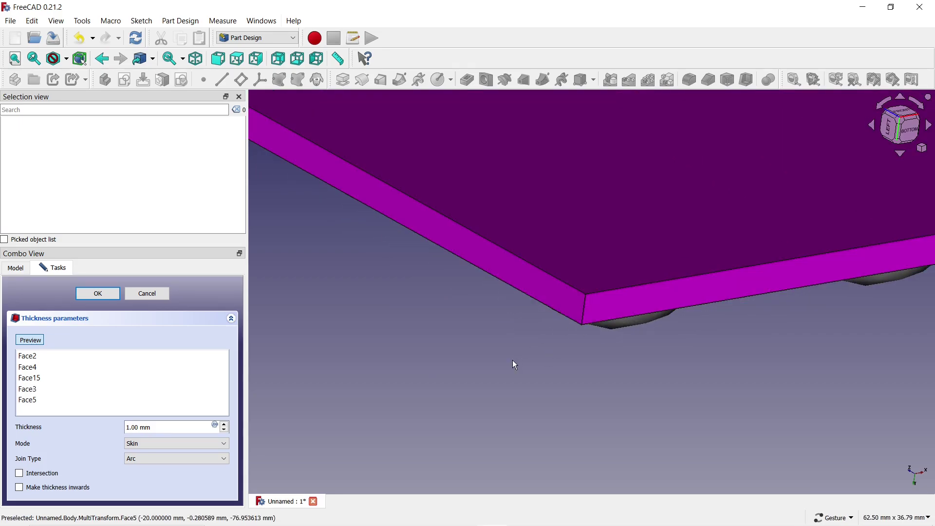
{"action": "scroll", "coordinate": [343, 432], "scroll_direction": "down", "scroll_amount": 1}
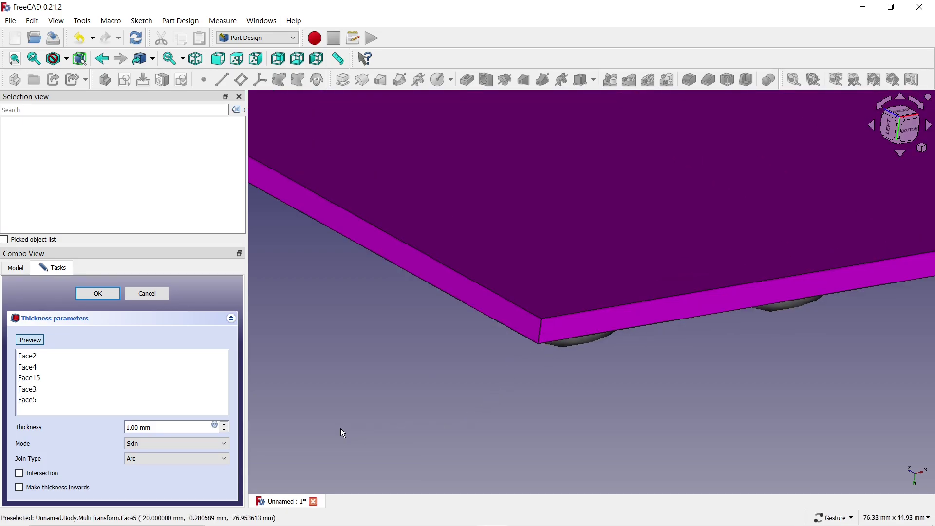
{"action": "scroll", "coordinate": [331, 433], "scroll_direction": "down", "scroll_amount": 3}
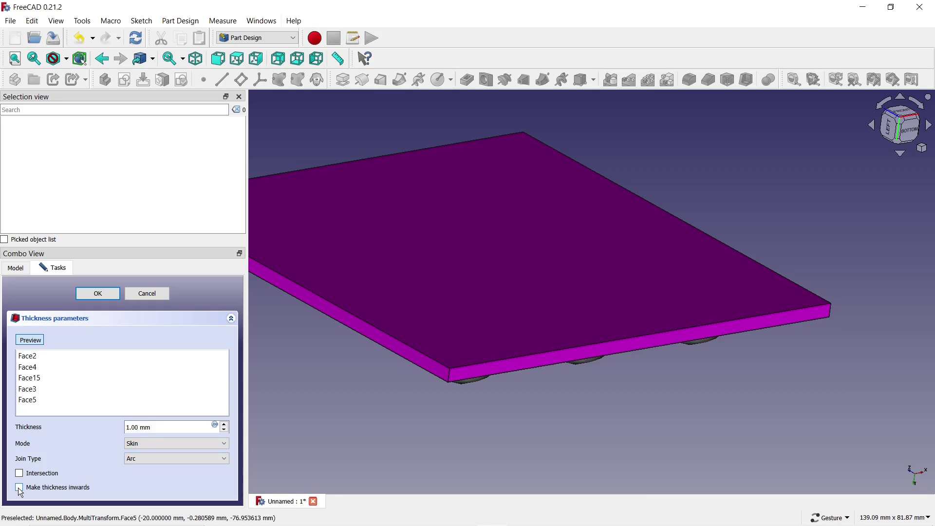
{"action": "left_click", "coordinate": [19, 488]}
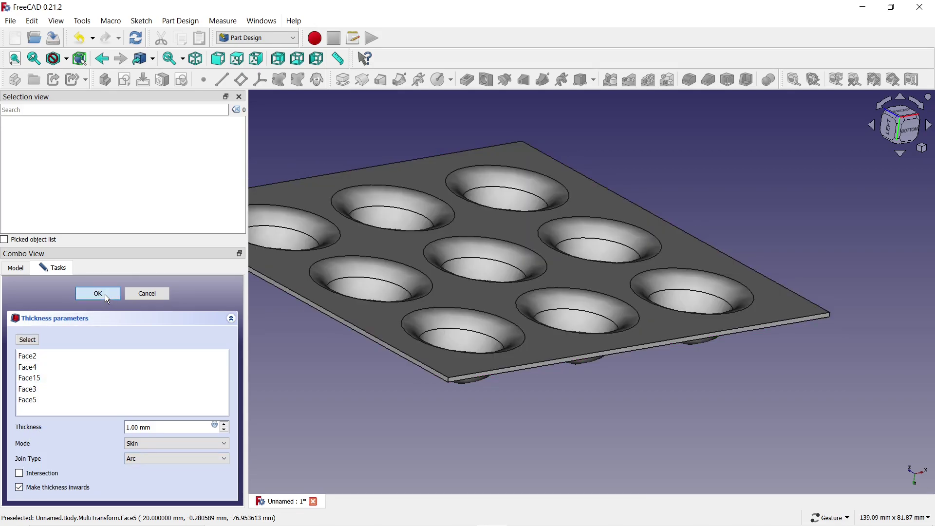
{"action": "left_click", "coordinate": [99, 294]}
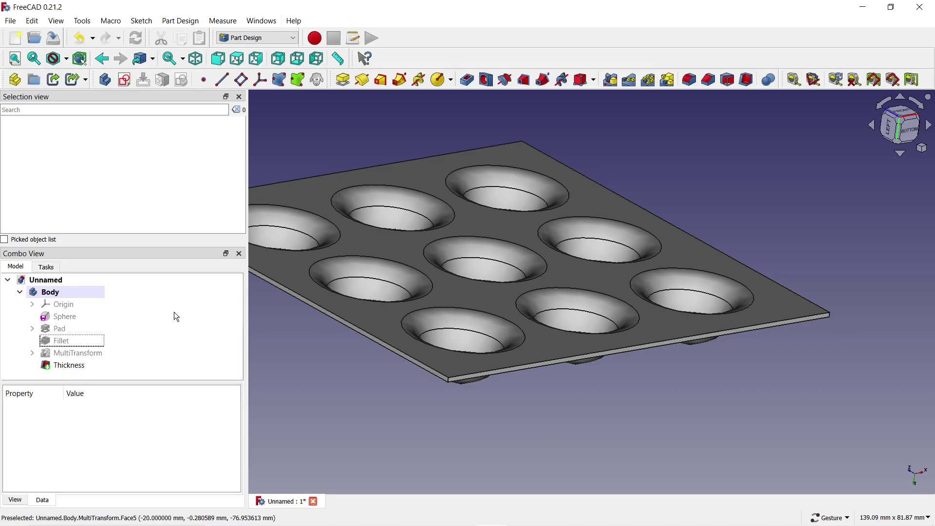
- Give the Body a Shaded display mode and the Gold material in its Appearance settings
{"action": "left_click", "coordinate": [49, 293]}
{"action": "right_click", "coordinate": [50, 293]}
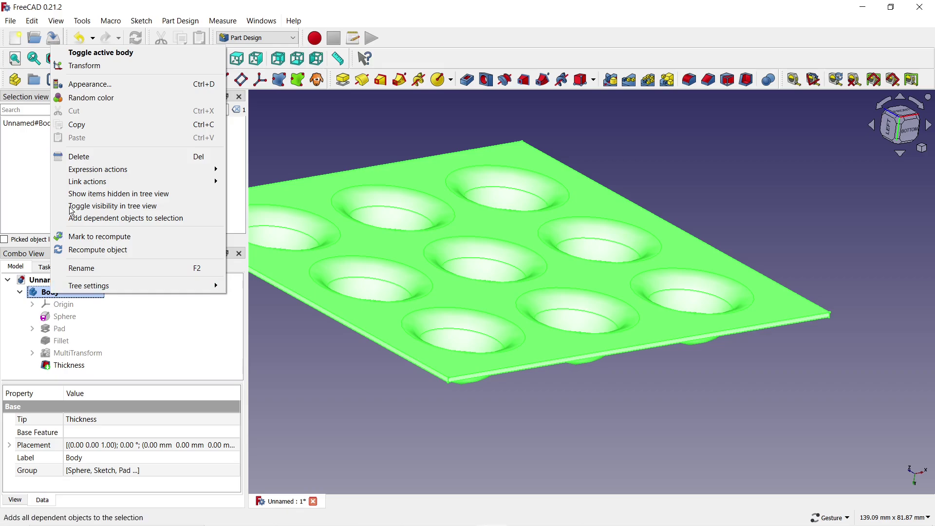
{"action": "left_click", "coordinate": [85, 84]}
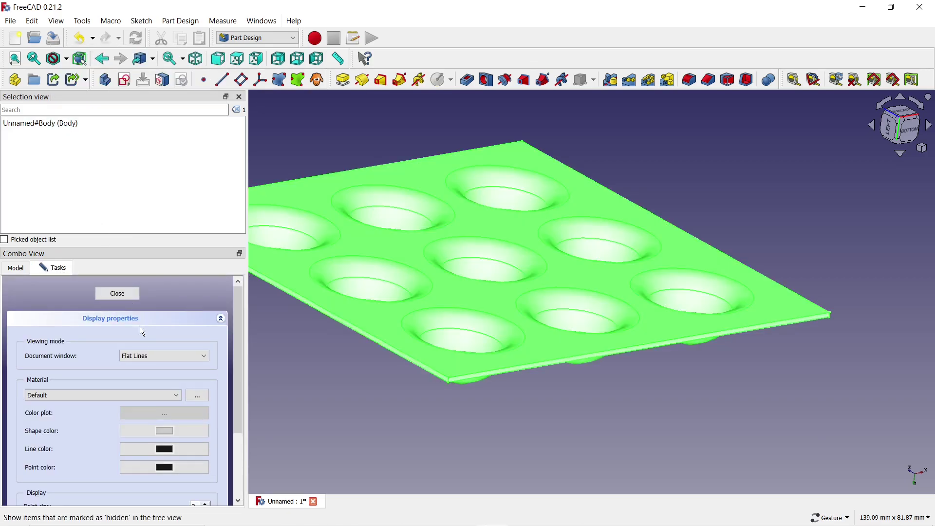
{"action": "left_click", "coordinate": [143, 355]}
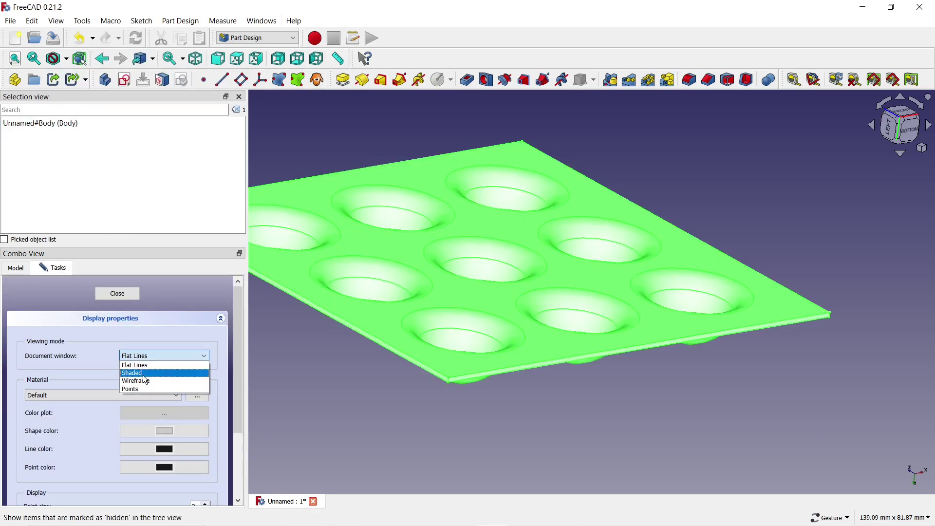
{"action": "left_click", "coordinate": [144, 376]}
{"action": "left_click", "coordinate": [104, 396]}
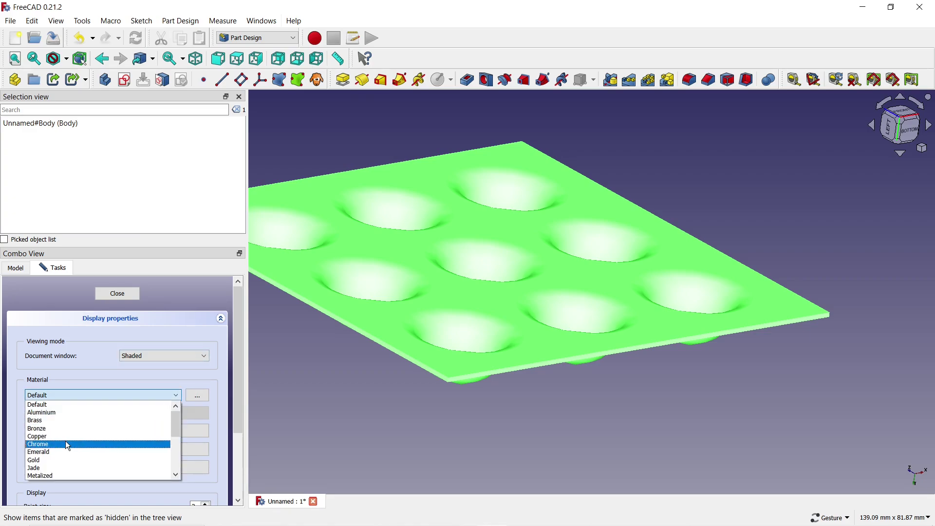
{"action": "left_click", "coordinate": [65, 461]}
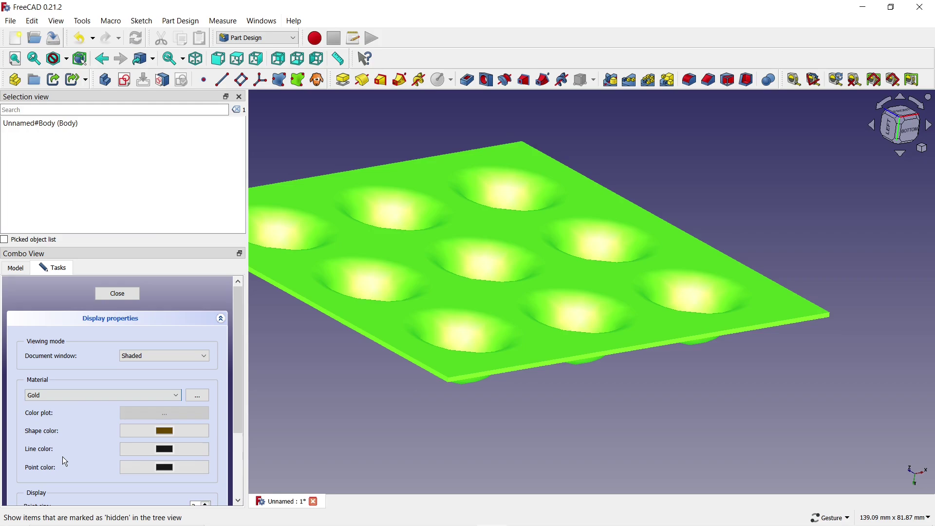
{"action": "left_click", "coordinate": [117, 294]}
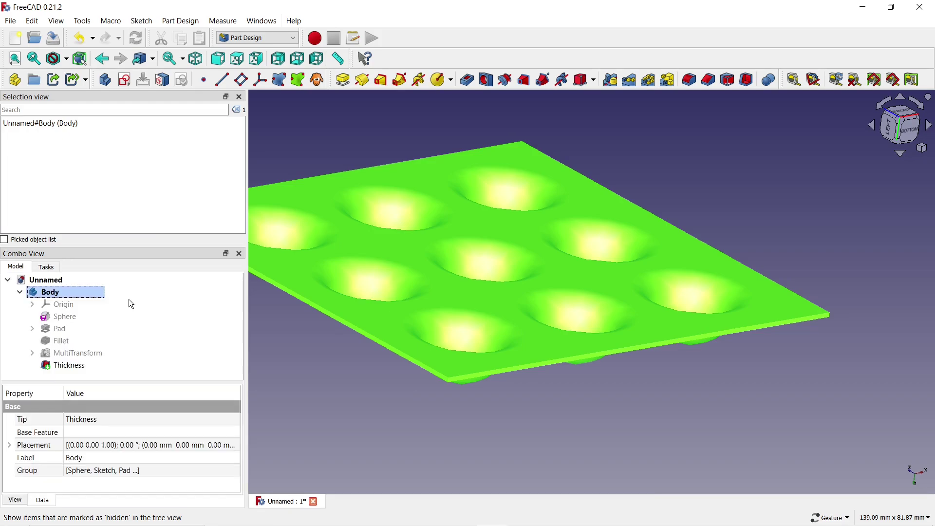
{"action": "left_click", "coordinate": [338, 413]}
- Orbit the 3D view until the gold tray's 3×3 grid of domes faces the viewer
{"action": "mouse_move", "coordinate": [364, 434]}
{"action": "left_mouse_down"}
{"action": "mouse_move", "coordinate": [476, 286]}
{"action": "mouse_move", "coordinate": [507, 227]}
{"action": "mouse_move", "coordinate": [488, 174]}
{"action": "mouse_move", "coordinate": [524, 230]}
{"action": "mouse_move", "coordinate": [747, 240]}
{"action": "mouse_move", "coordinate": [592, 294]}
{"action": "mouse_move", "coordinate": [668, 171]}
{"action": "mouse_move", "coordinate": [549, 242]}
{"action": "mouse_move", "coordinate": [483, 267]}
{"action": "left_mouse_up"}
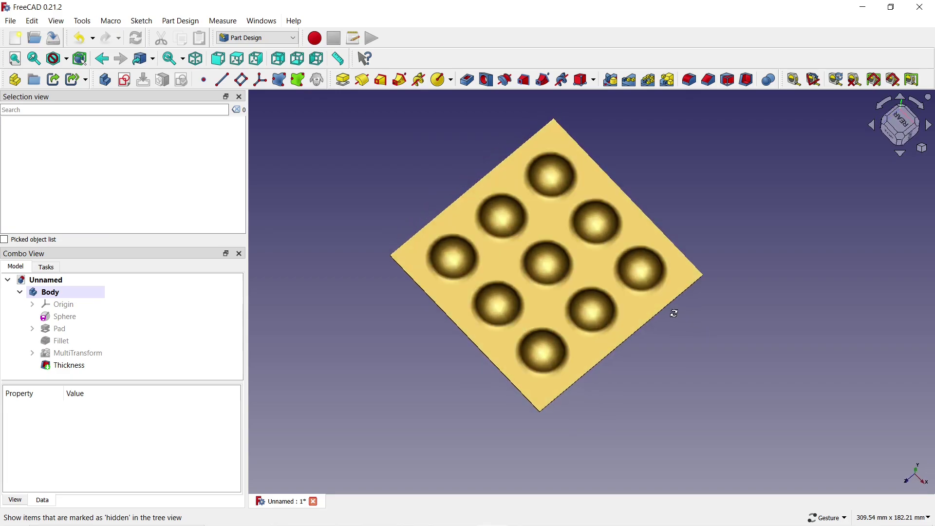